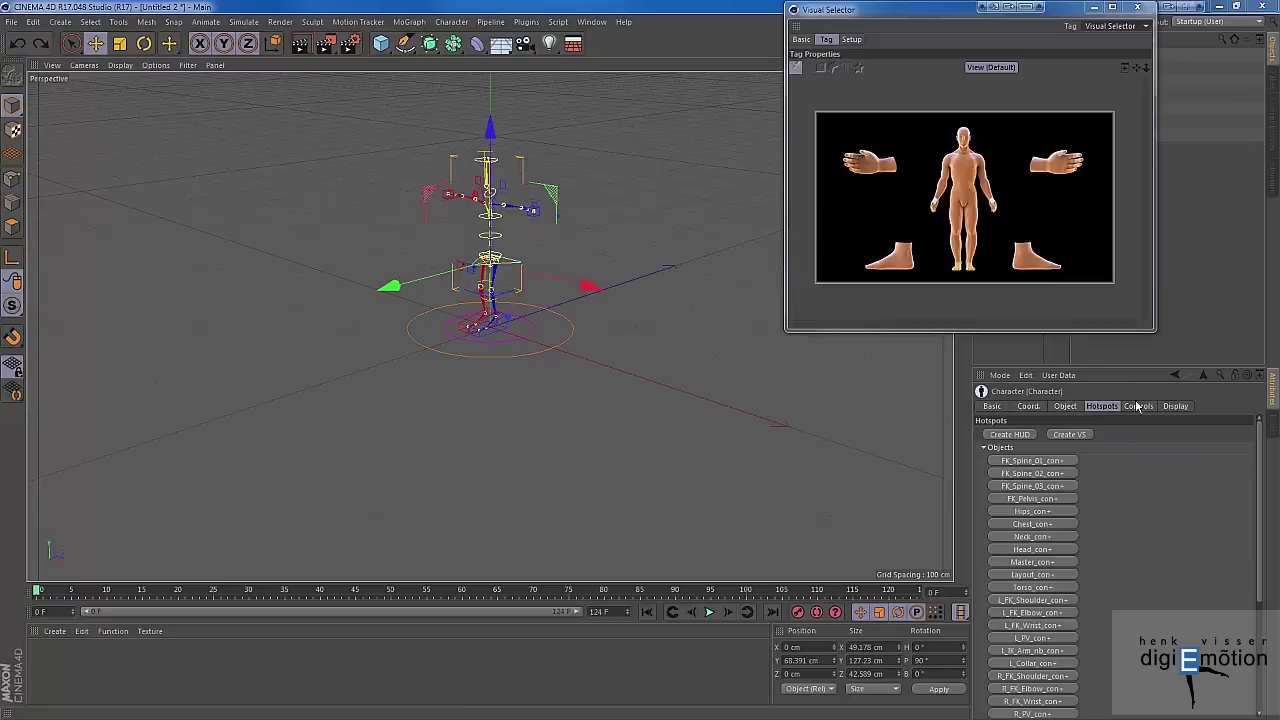
Step: Create a viewport HUD of the character's controller hotspots and position the HUD list in the view
{"action": "left_click", "coordinate": [1003, 434]}
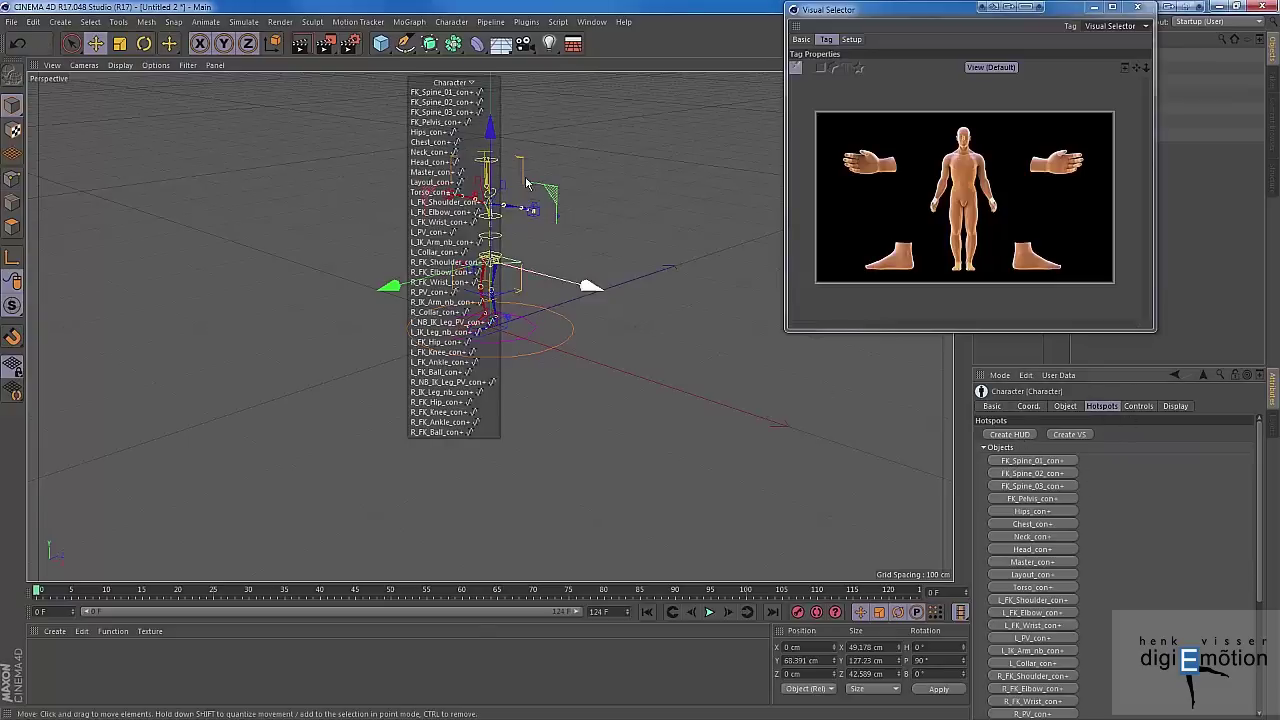
{"action": "left_click_drag", "start_coordinate": [535, 110], "coordinate": [660, 146]}
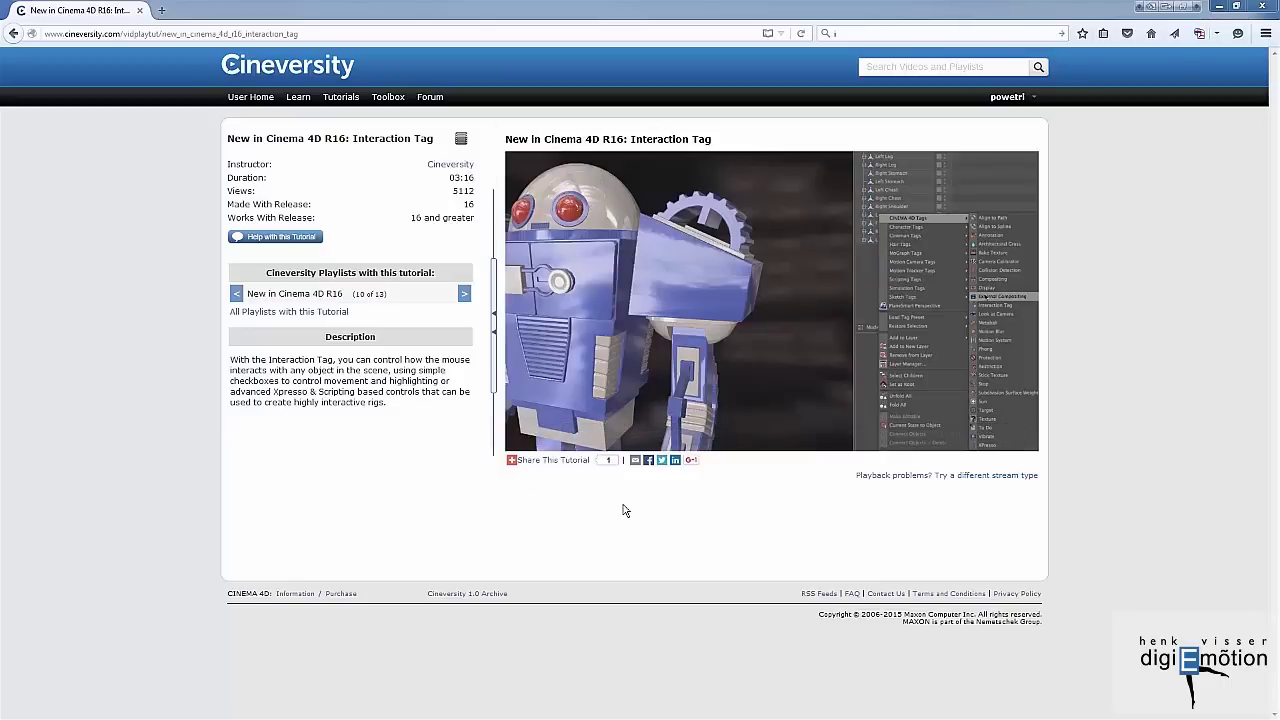
Step: Load the FlattyMesh model from the content library into the empty scene and show the scene's object hierarchy
{"action": "mouse_move", "coordinate": [686, 424]}
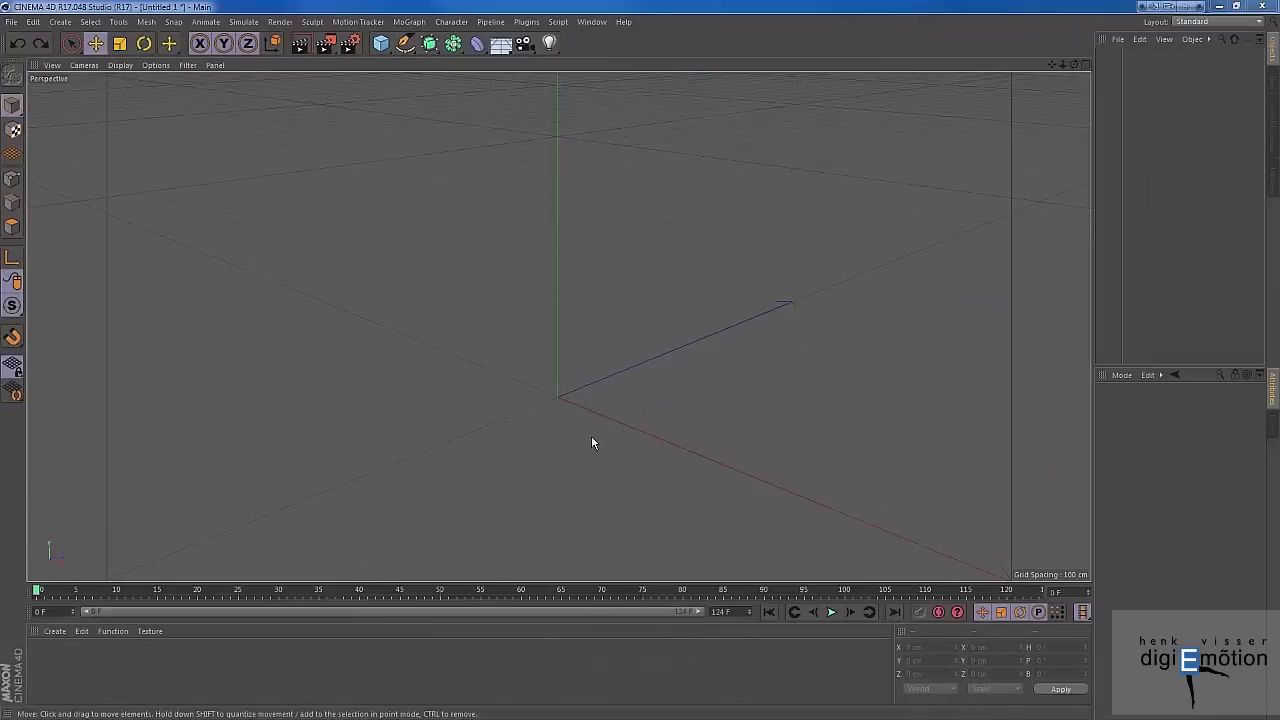
{"action": "left_click", "coordinate": [1271, 132]}
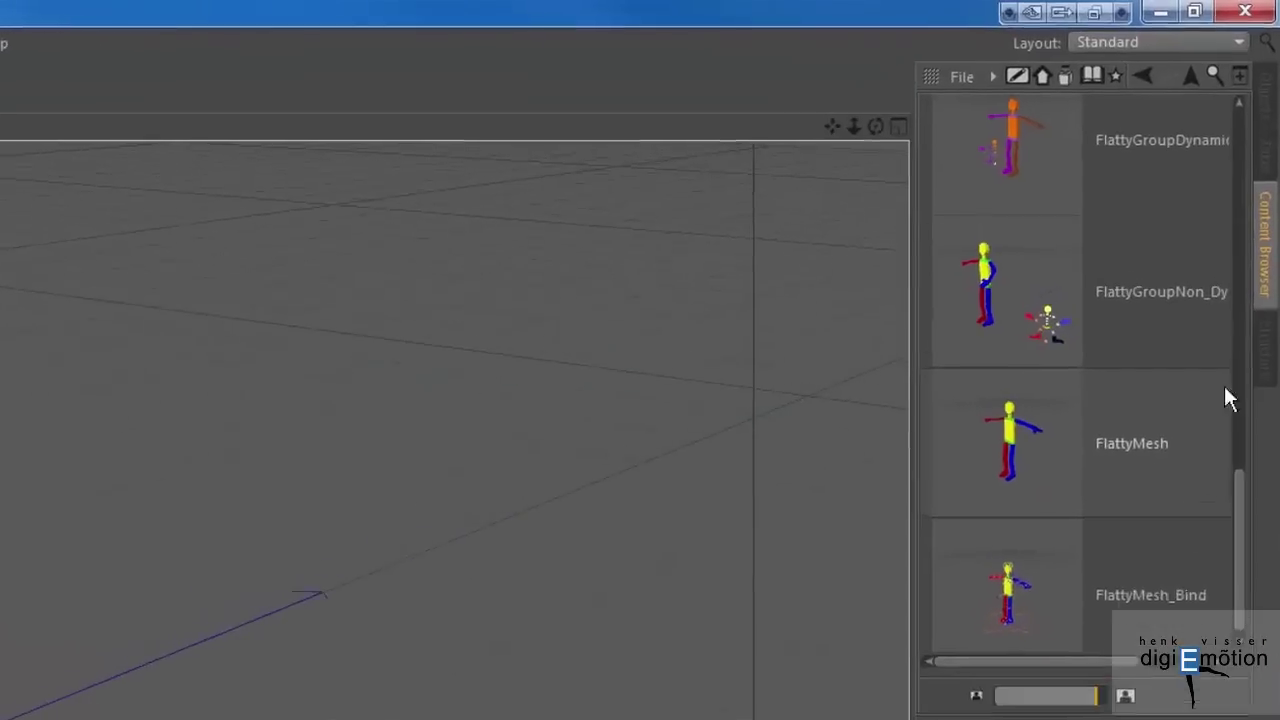
{"action": "double_click", "coordinate": [1020, 458]}
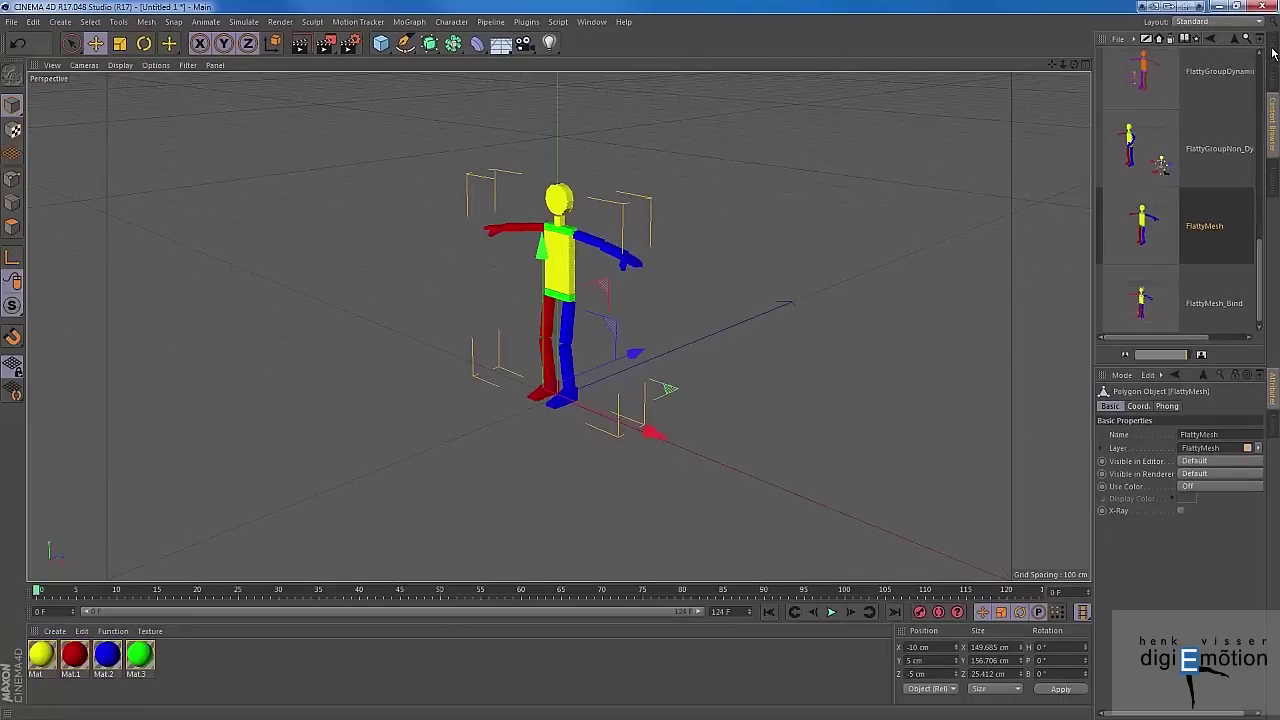
{"action": "left_click", "coordinate": [1273, 52]}
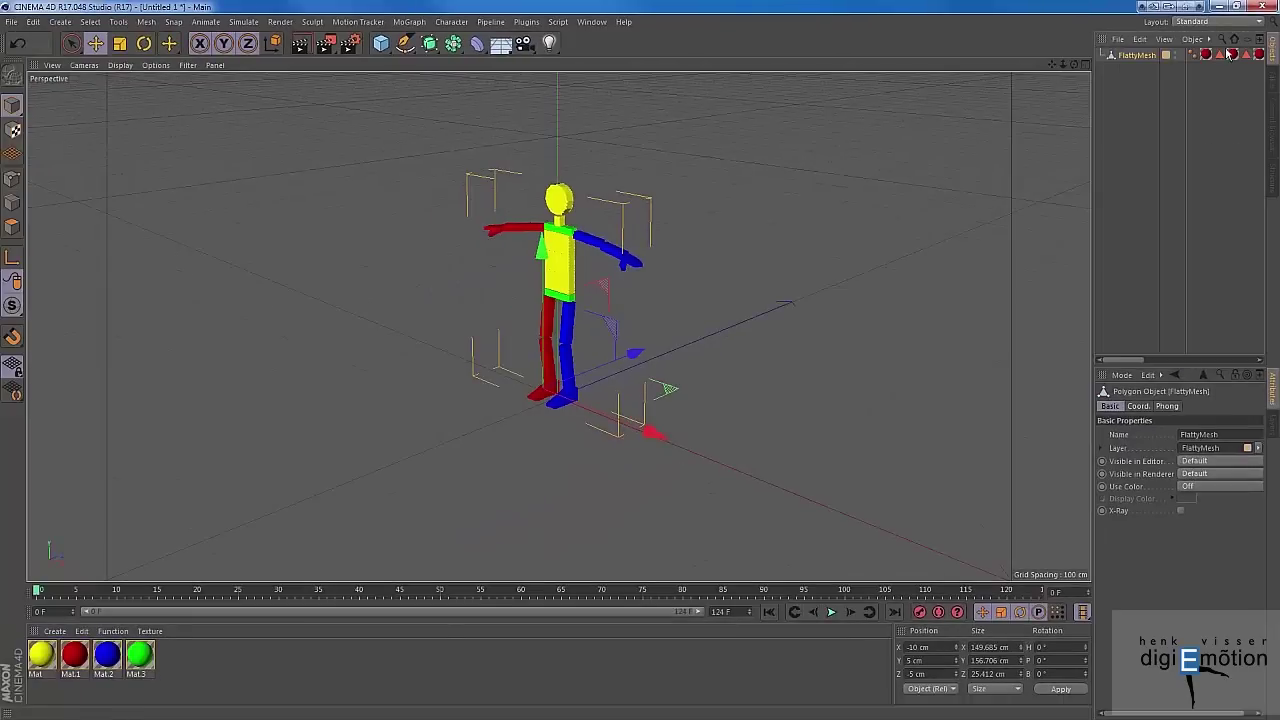
Step: Add a Character object to the scene and set its template to Biped
{"action": "left_click", "coordinate": [451, 24]}
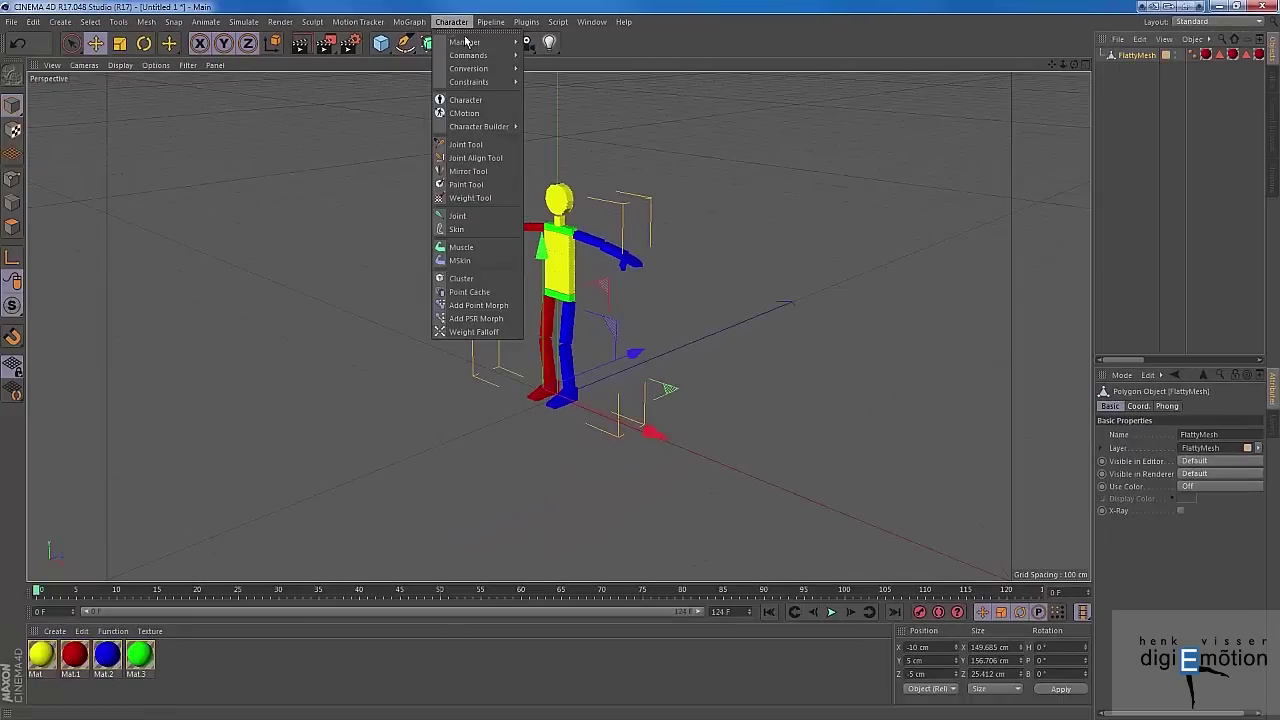
{"action": "left_click", "coordinate": [462, 101]}
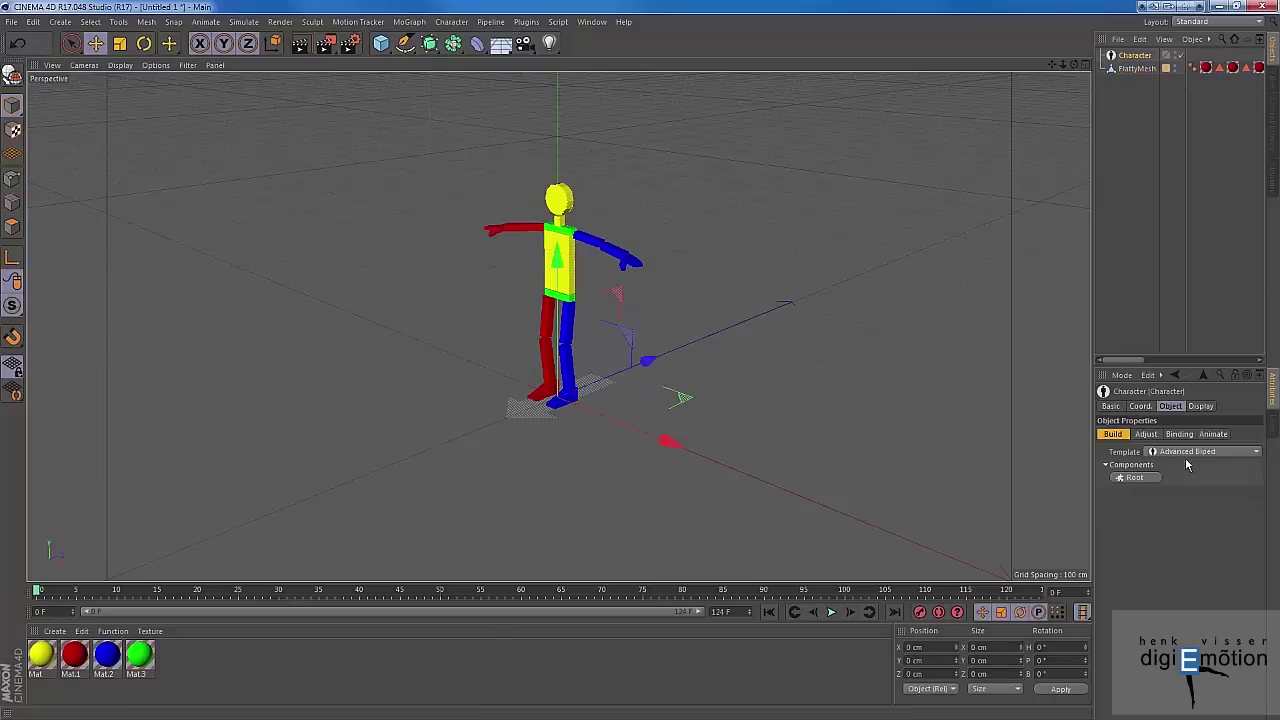
{"action": "left_click", "coordinate": [1255, 452]}
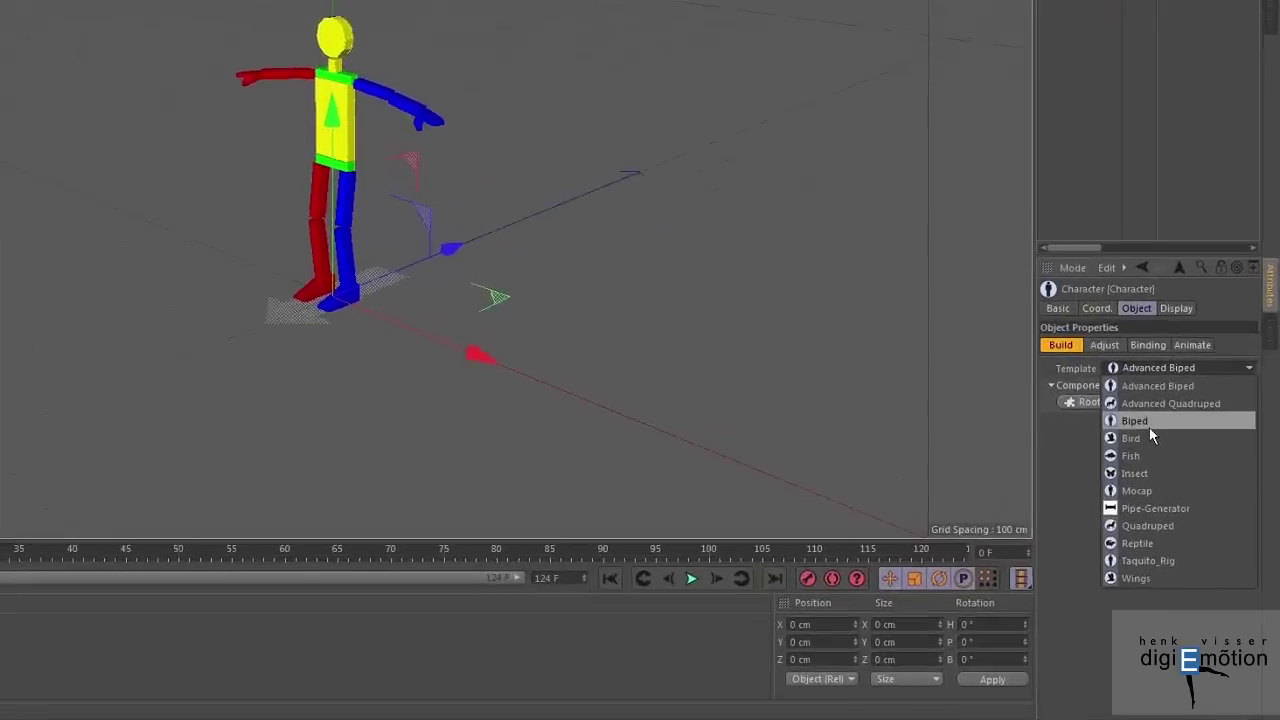
{"action": "left_click", "coordinate": [1149, 427]}
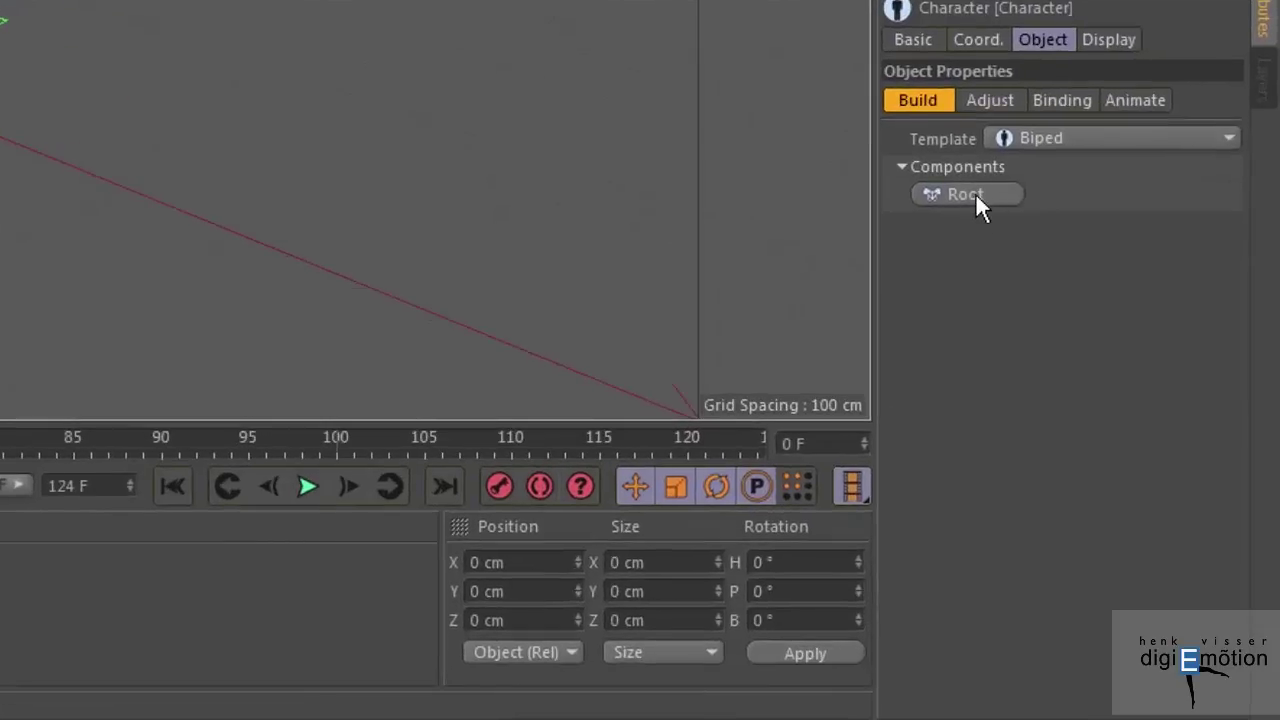
Step: Build the biped rig from Root, Spine (FK), left and right arms, left and right legs, and Head components
{"action": "left_click", "coordinate": [965, 194]}
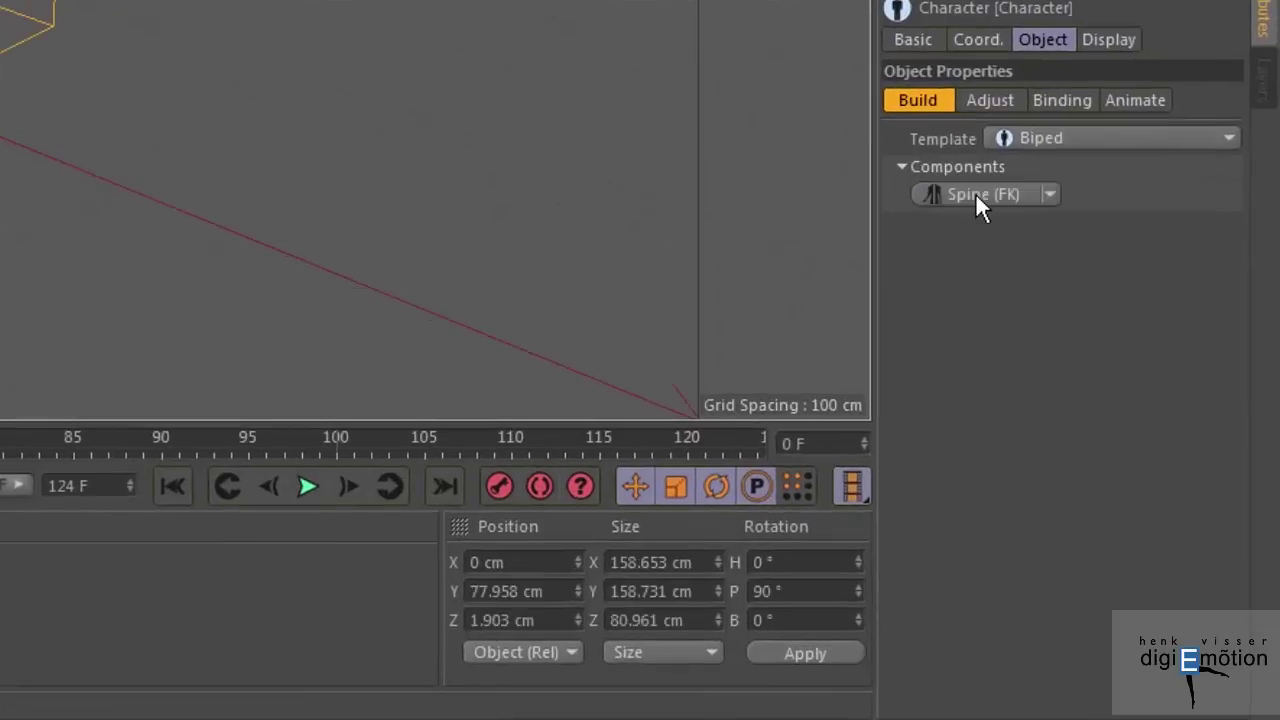
{"action": "left_click", "coordinate": [1041, 192]}
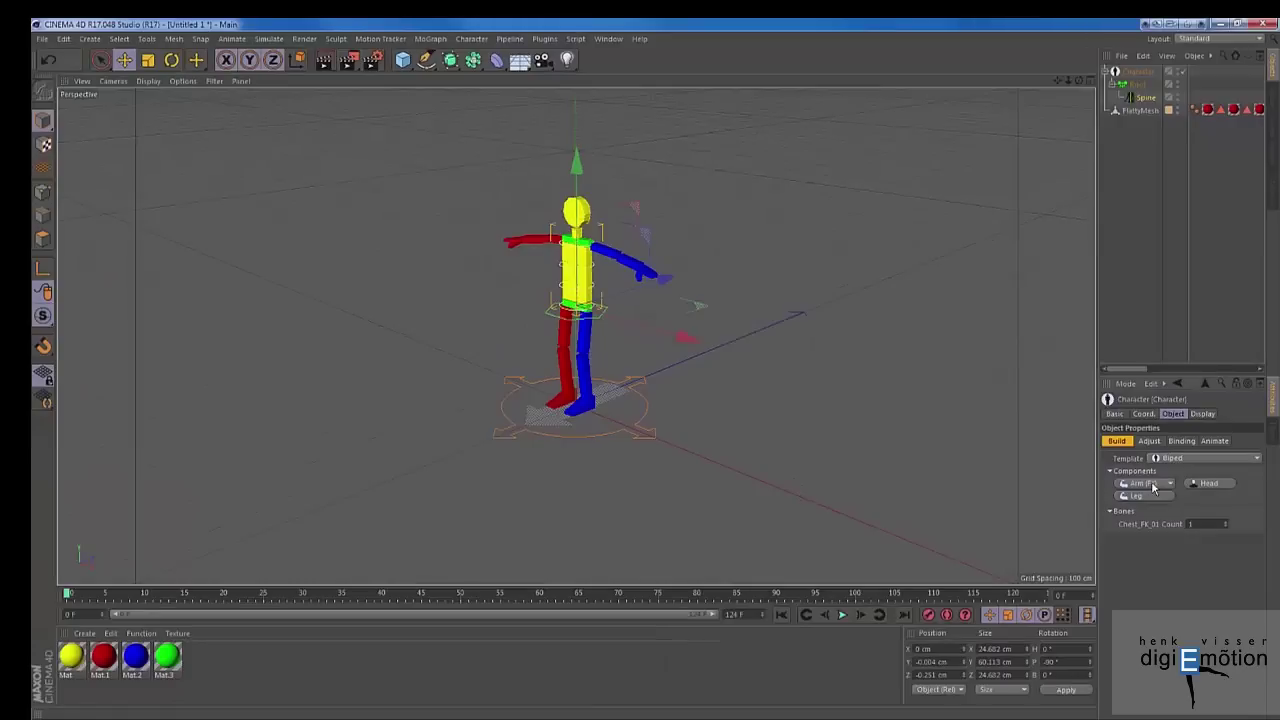
{"action": "left_click", "coordinate": [991, 198], "text": "ctrl"}
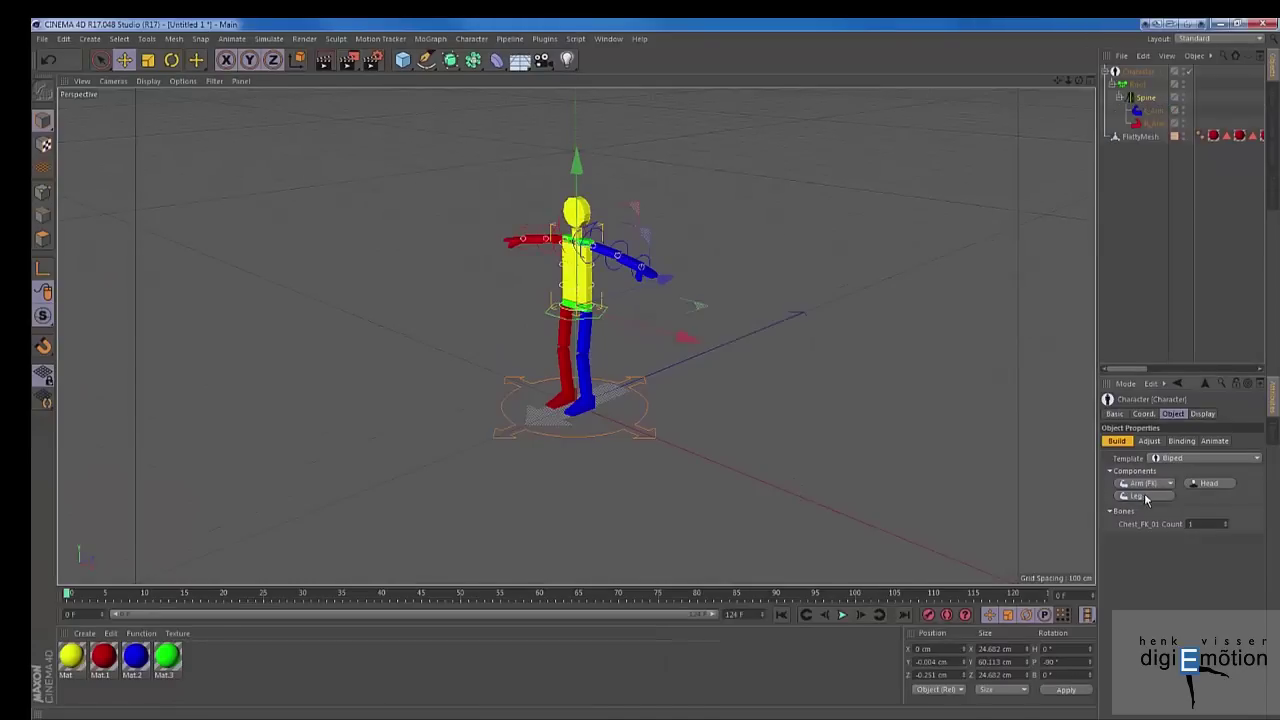
{"action": "left_click", "coordinate": [1146, 496]}
{"action": "left_click", "coordinate": [1208, 484]}
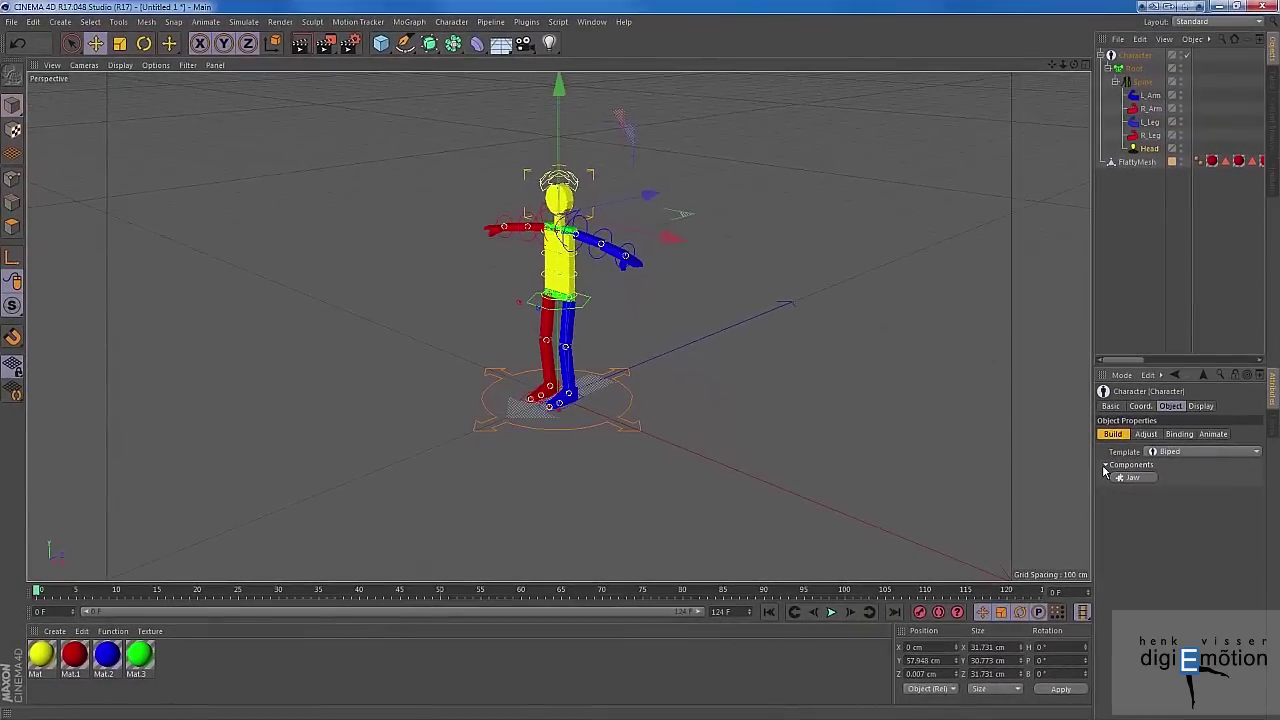
{"action": "left_click", "coordinate": [1105, 466]}
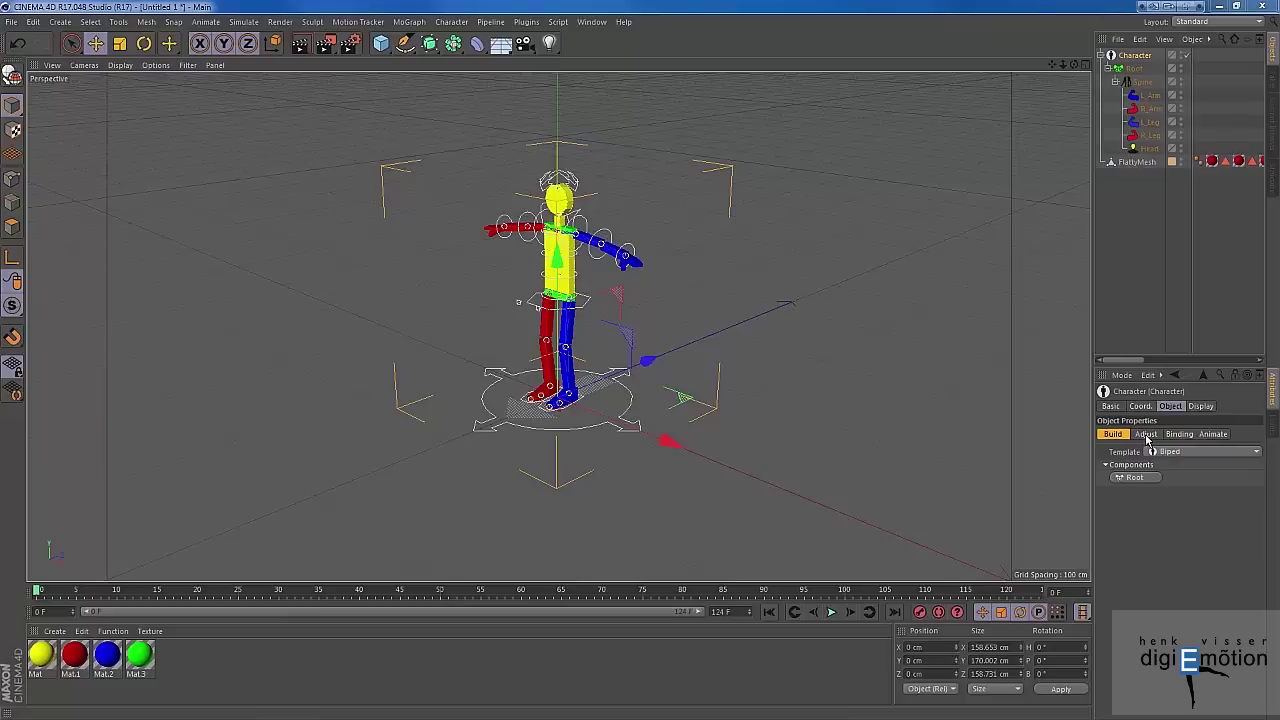
Step: Bind FlattyMesh to the character rig and switch the character to Animate mode
{"action": "left_click", "coordinate": [1146, 436]}
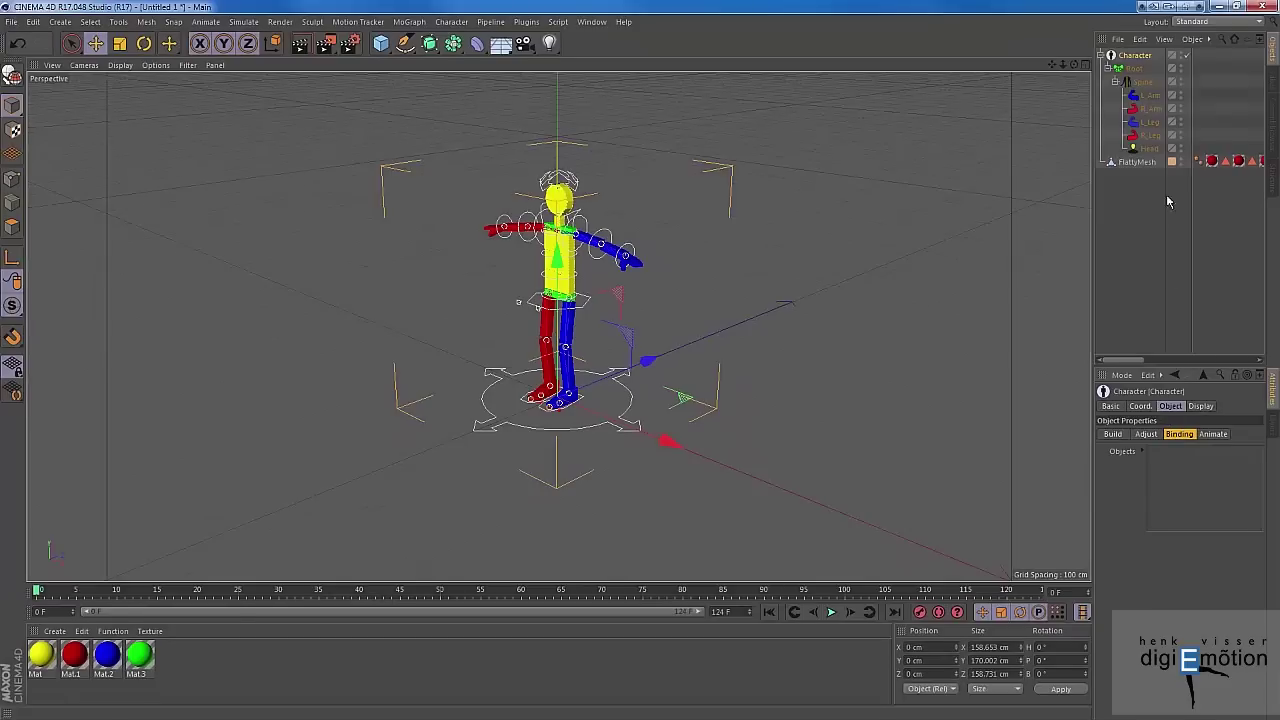
{"action": "left_click_drag", "start_coordinate": [1142, 168], "coordinate": [1171, 462]}
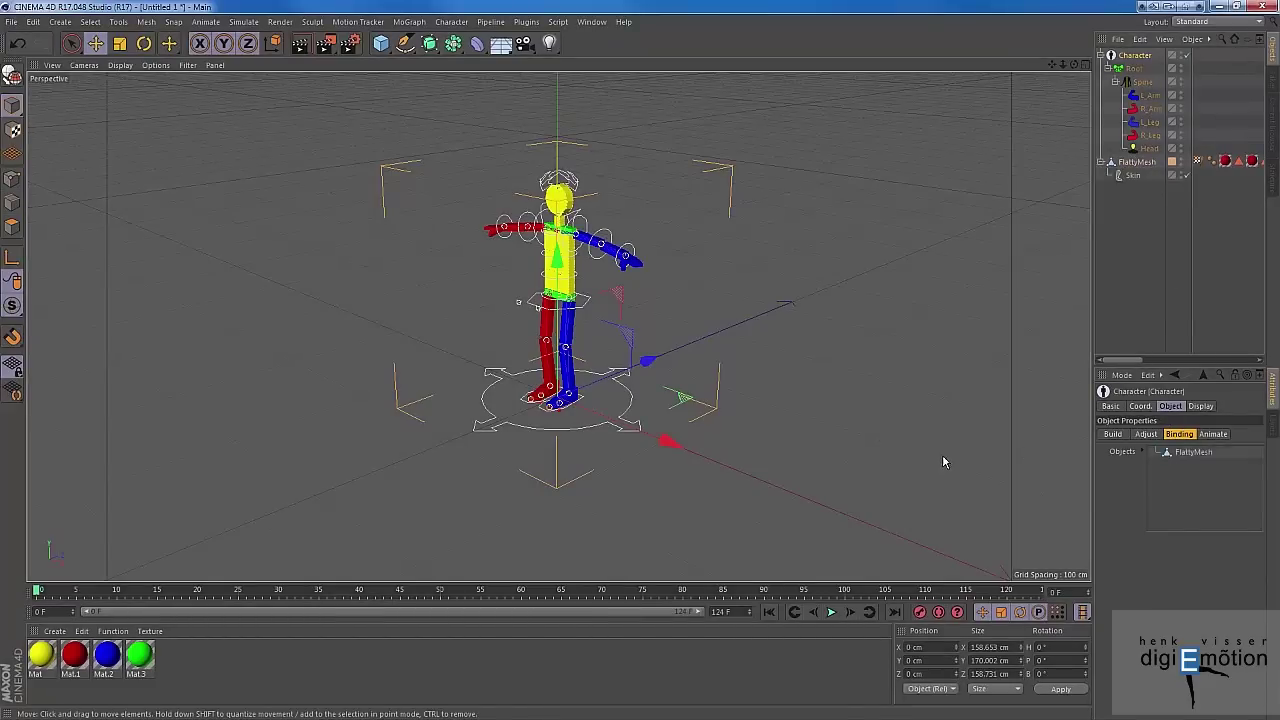
{"action": "left_click", "coordinate": [1213, 434]}
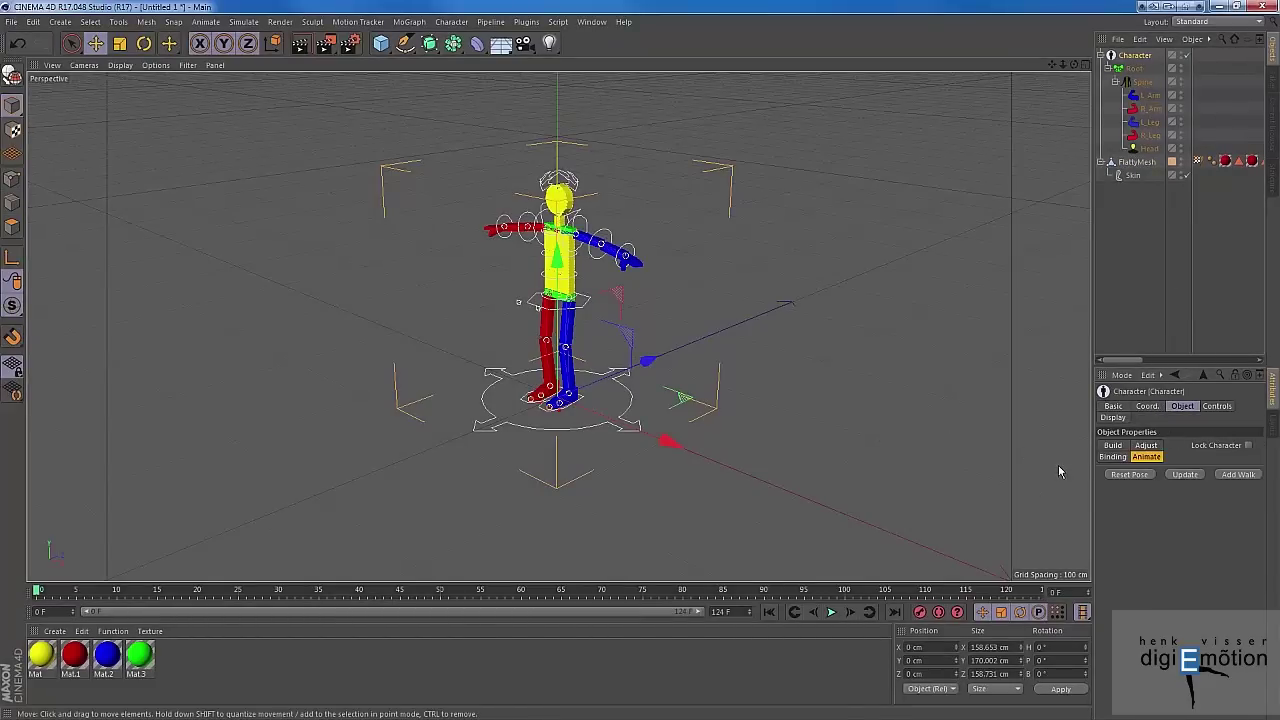
Step: Test the bound rig by moving the torso controller down, and reset the character's pose
{"action": "left_click", "coordinate": [586, 310]}
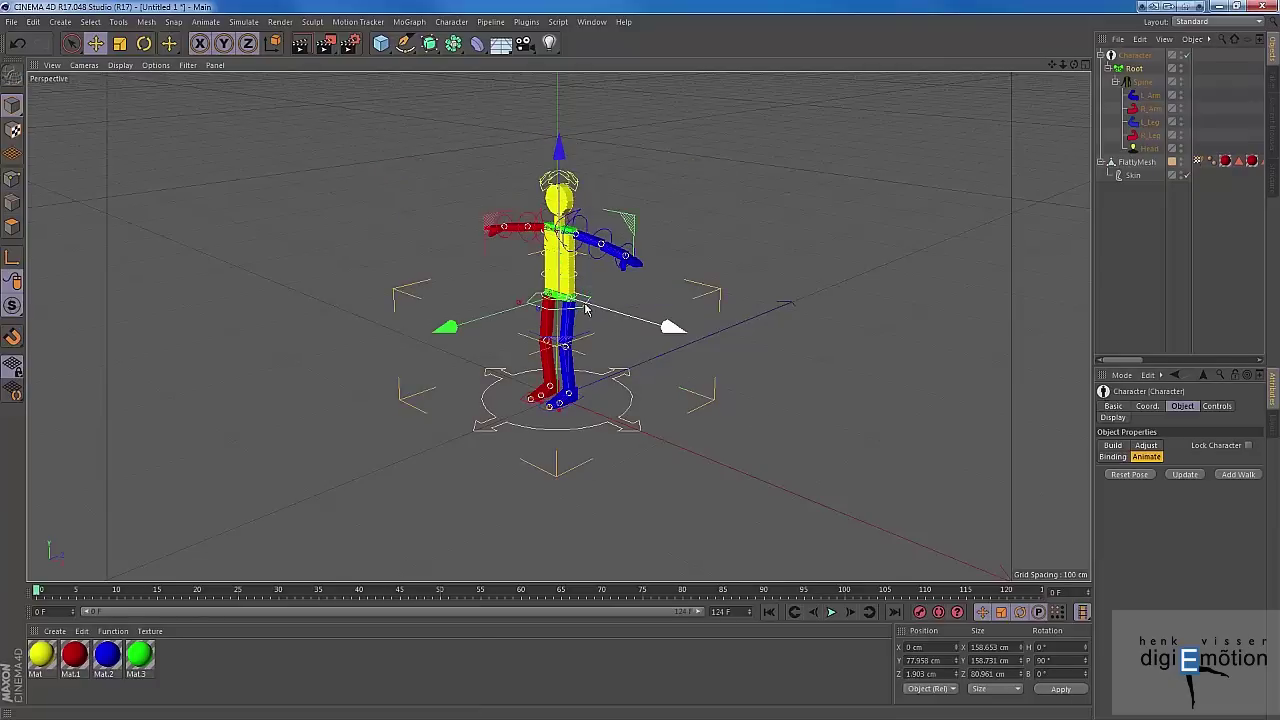
{"action": "mouse_move", "coordinate": [556, 165]}
{"action": "left_mouse_down"}
{"action": "mouse_move", "coordinate": [556, 203]}
{"action": "mouse_move", "coordinate": [552, 170]}
{"action": "left_mouse_up"}
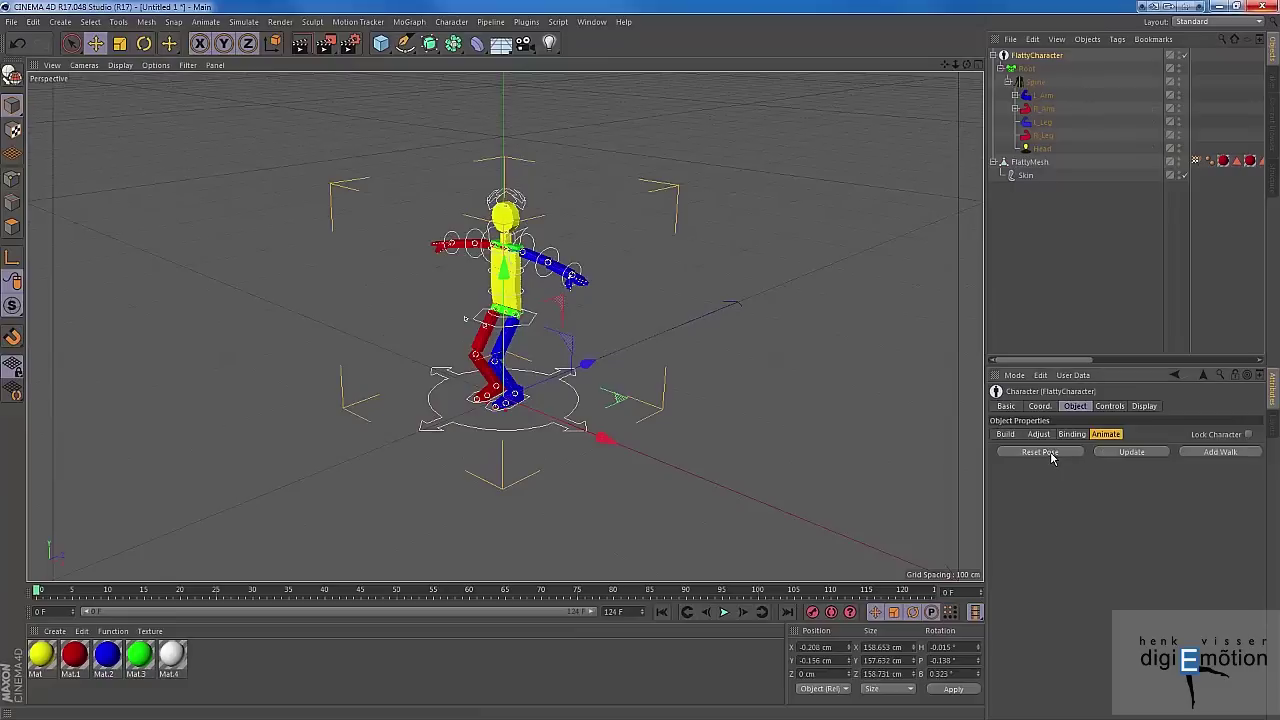
{"action": "left_click", "coordinate": [1040, 452]}
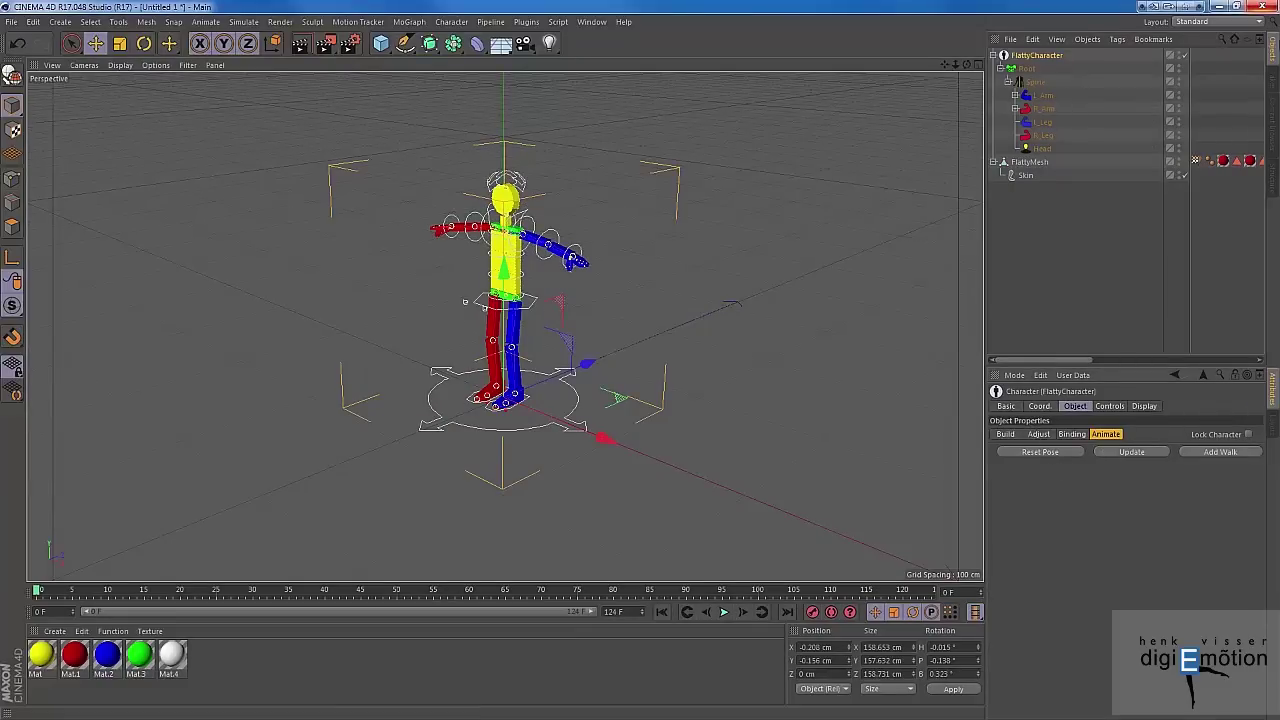
Step: Load Animation System_FK_Dynamic from the content library and return to the object hierarchy
{"action": "left_click", "coordinate": [1275, 128]}
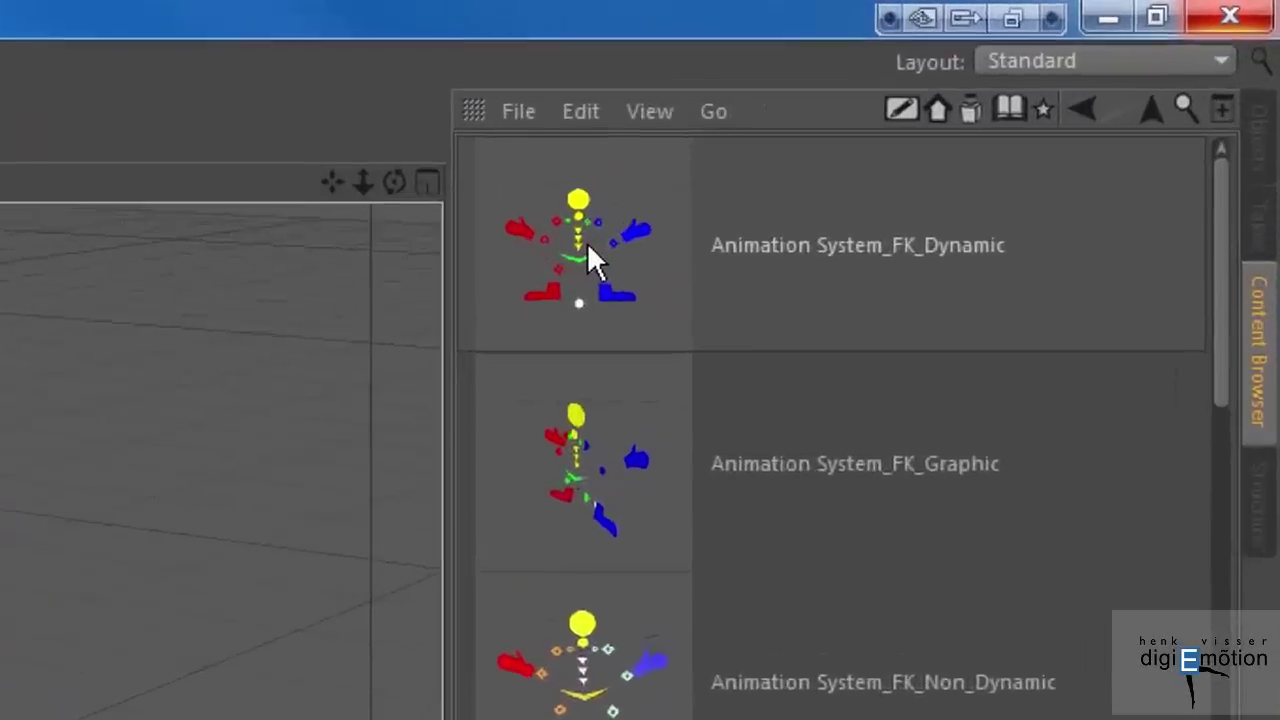
{"action": "left_click", "coordinate": [1033, 92]}
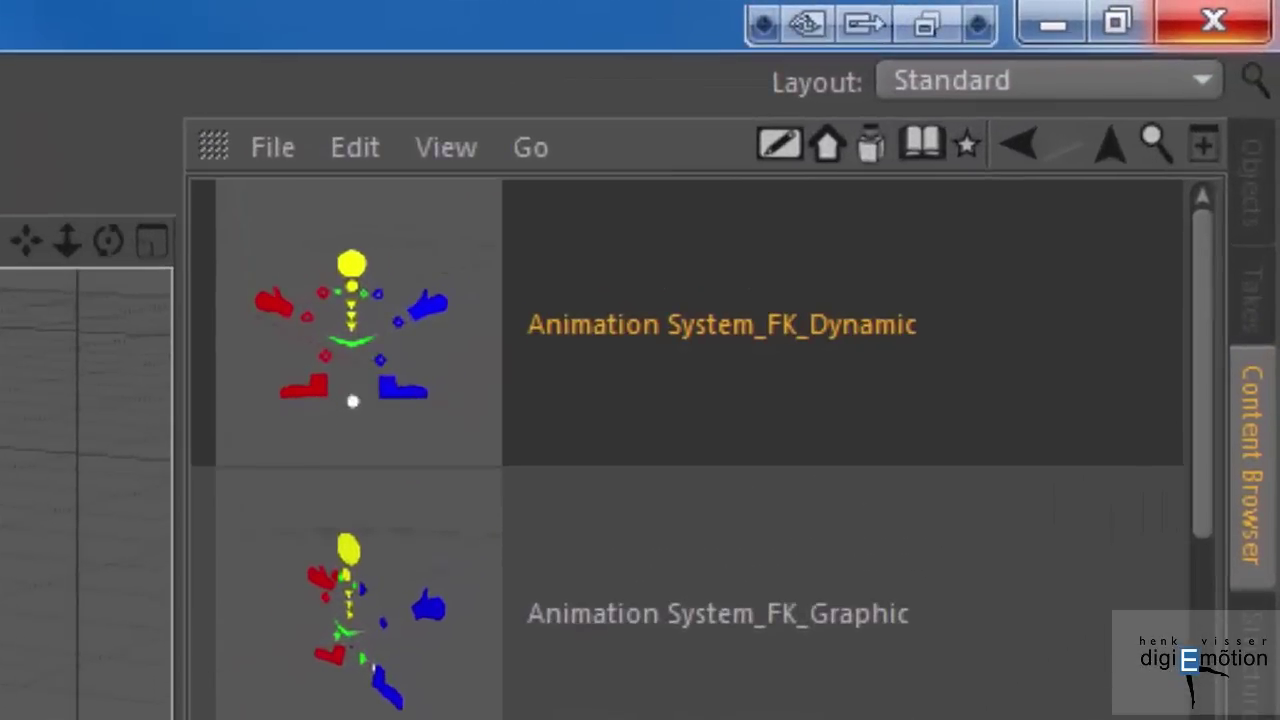
{"action": "left_click", "coordinate": [1265, 194]}
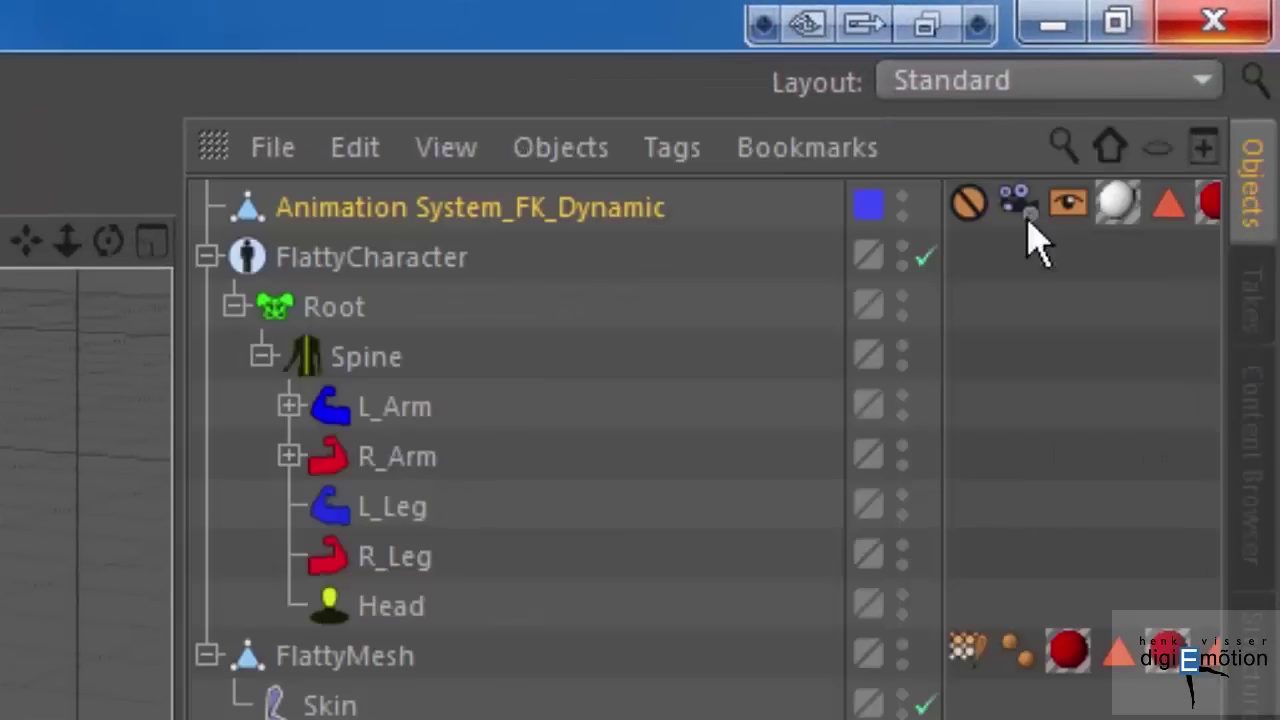
Step: Delete the protection tag from Animation System_FK_Dynamic and move the object farther away from the character
{"action": "left_click", "coordinate": [972, 202]}
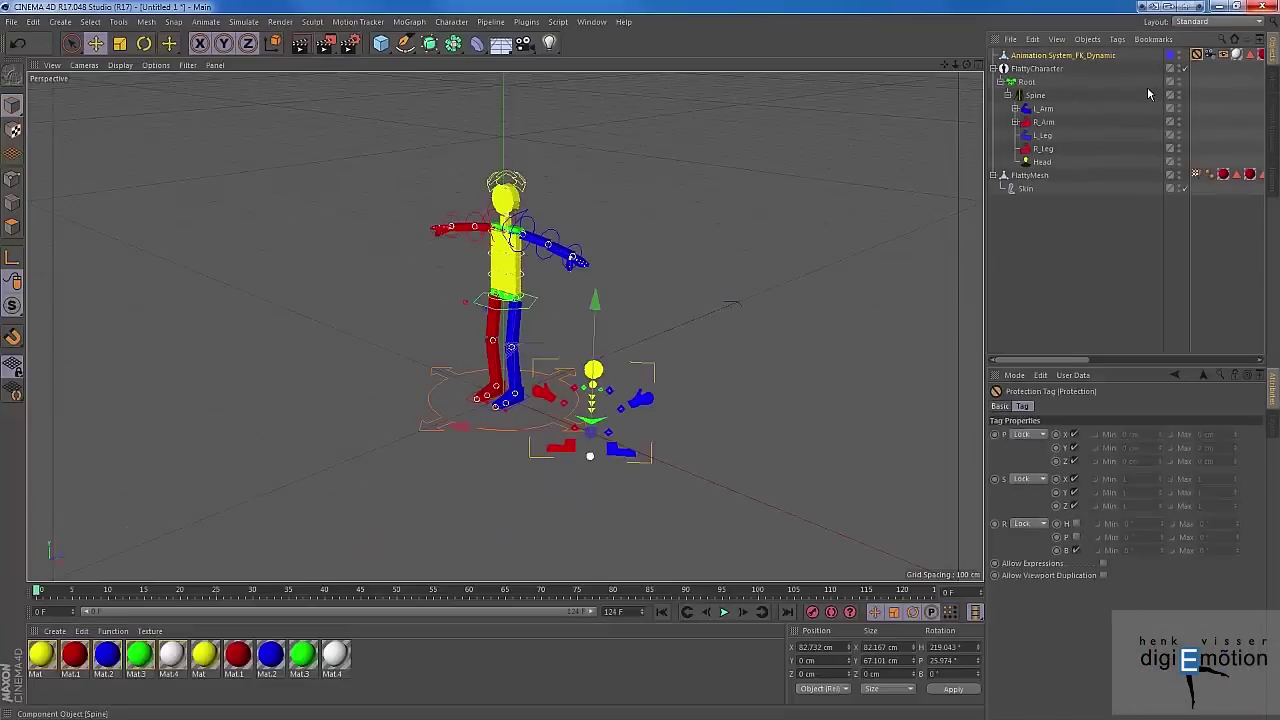
{"action": "left_click", "coordinate": [1147, 93]}
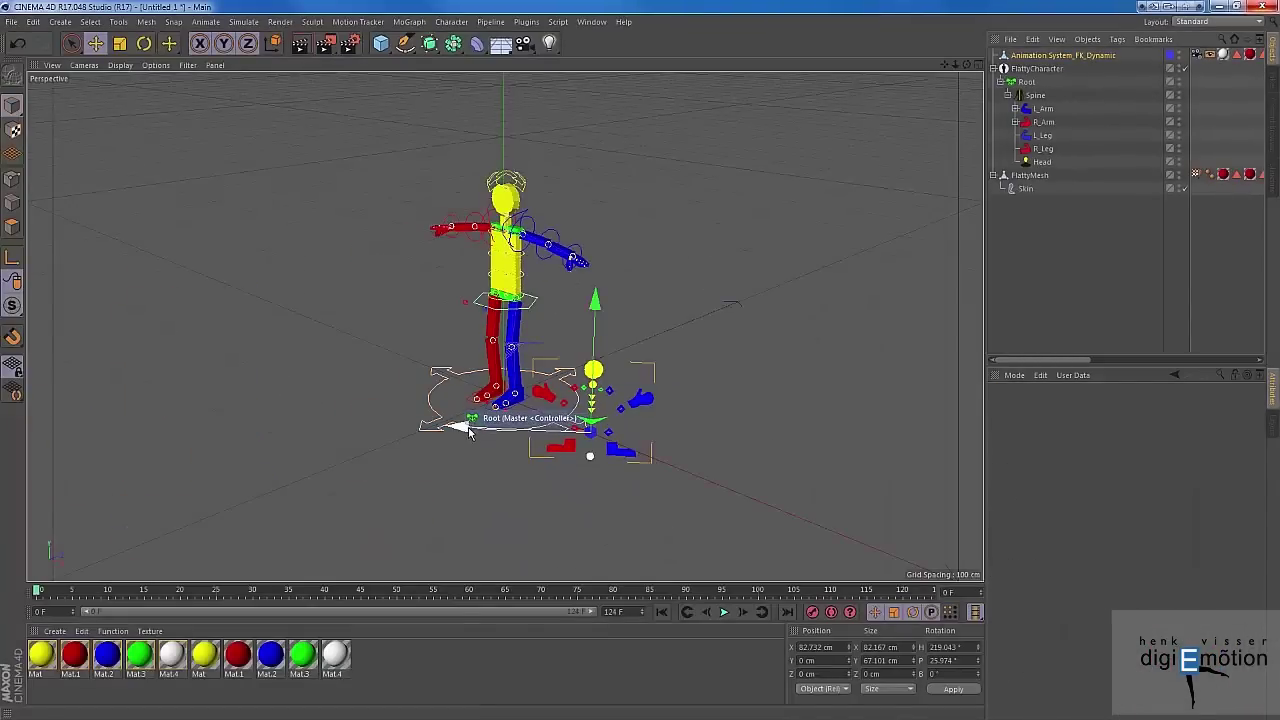
{"action": "left_click_drag", "start_coordinate": [450, 430], "coordinate": [573, 442]}
{"action": "left_click", "coordinate": [661, 496]}
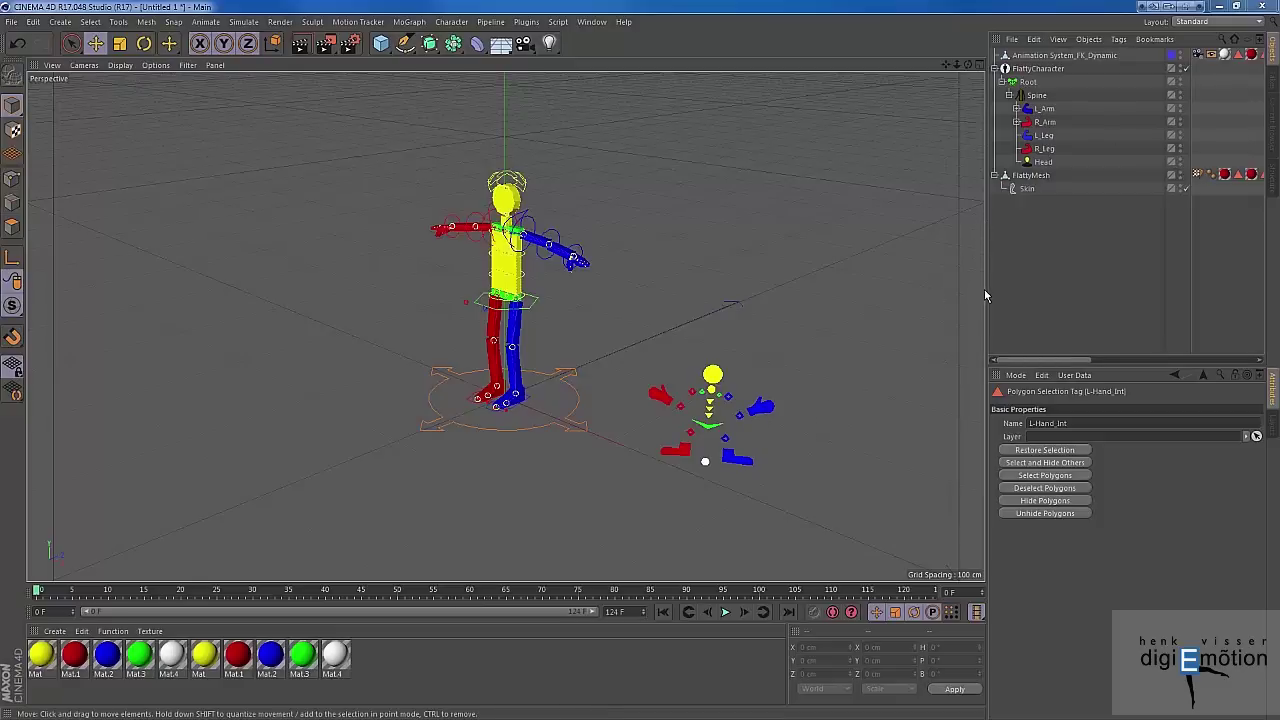
Step: Widen the object list and examine the polygon selection tags on Animation System_FK_Dynamic
{"action": "left_click_drag", "start_coordinate": [985, 295], "coordinate": [700, 294]}
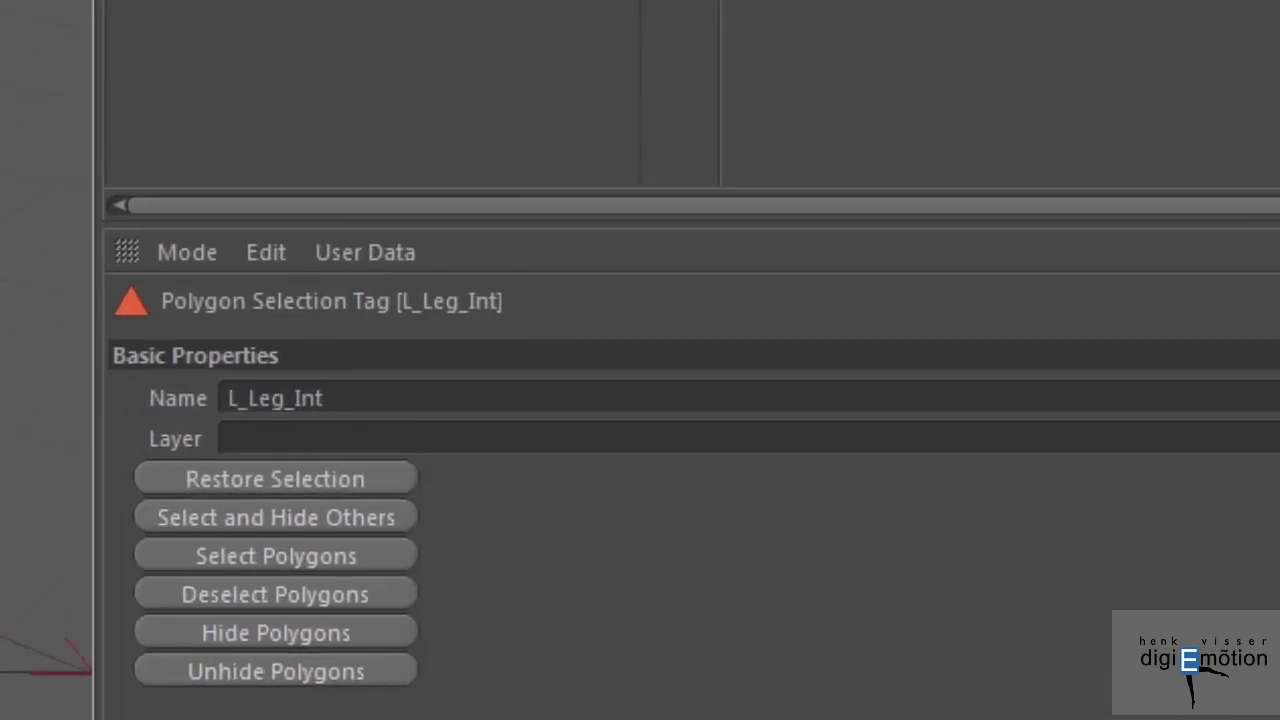
{"action": "left_click", "coordinate": [1053, 54]}
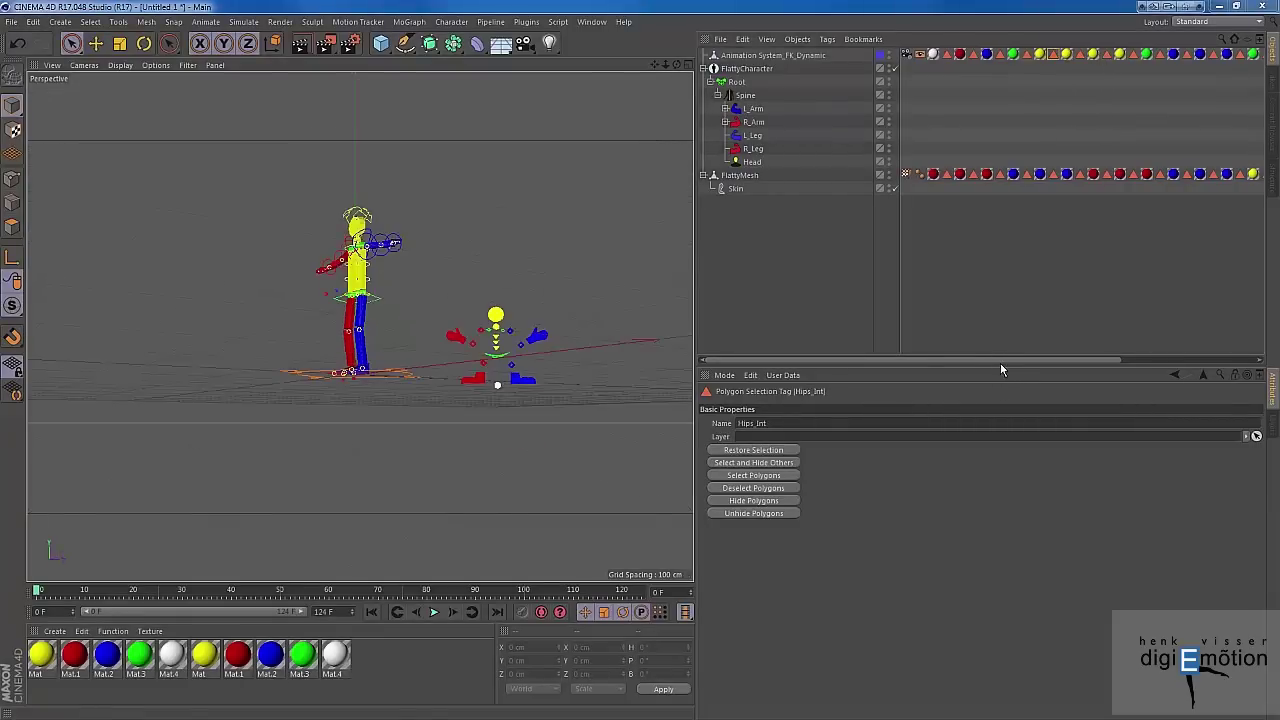
{"action": "left_click_drag", "start_coordinate": [1000, 360], "coordinate": [1161, 383]}
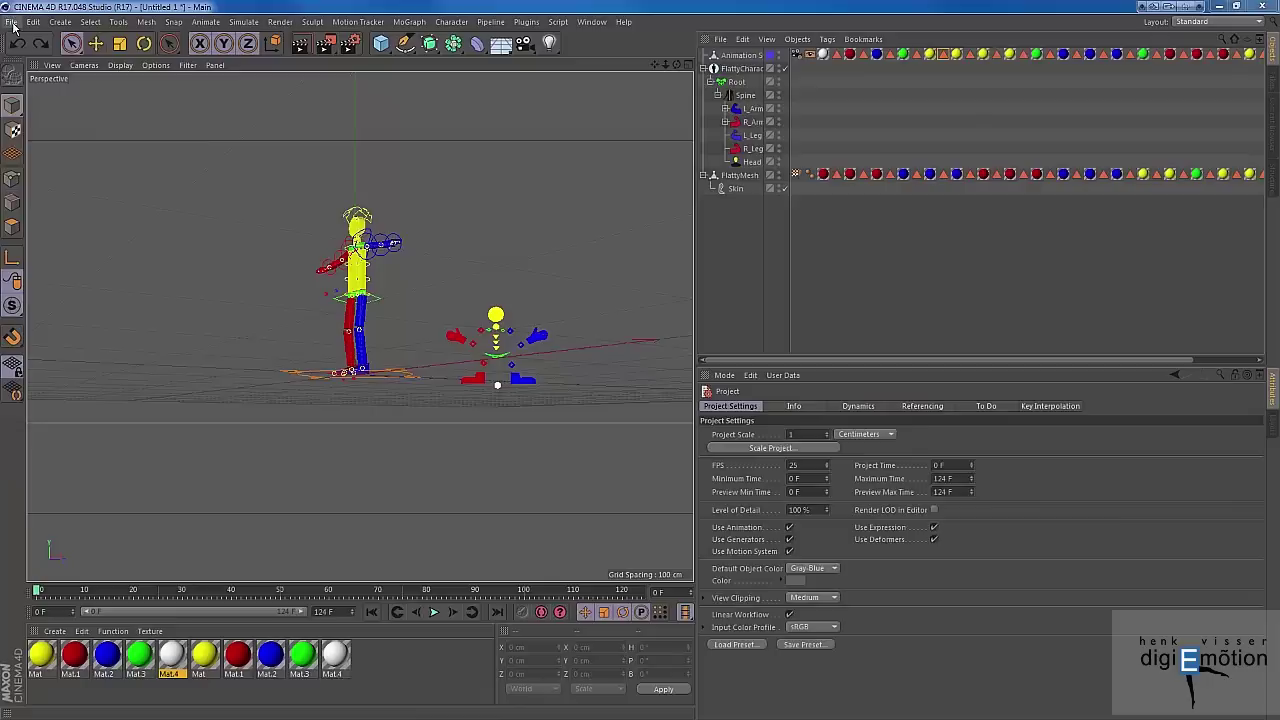
Step: Open the recent project interaction.c4d
{"action": "left_click", "coordinate": [11, 22]}
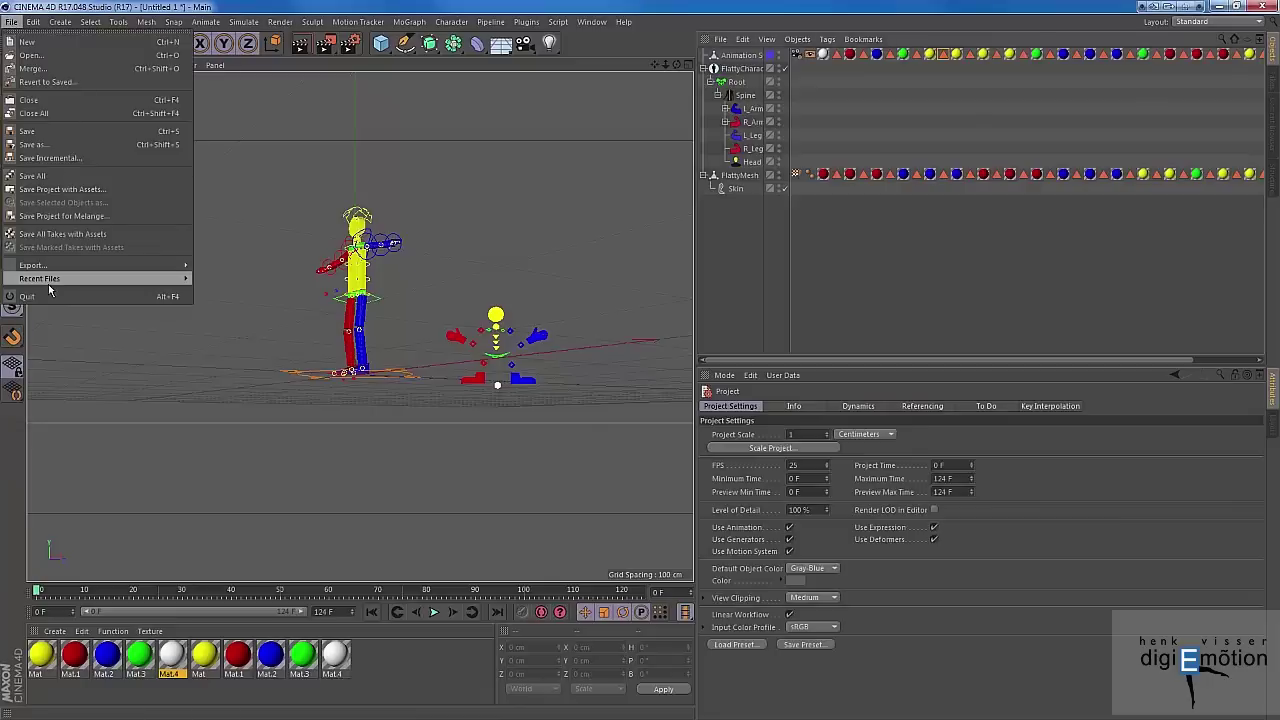
{"action": "mouse_move", "coordinate": [56, 282]}
{"action": "left_click", "coordinate": [240, 280]}
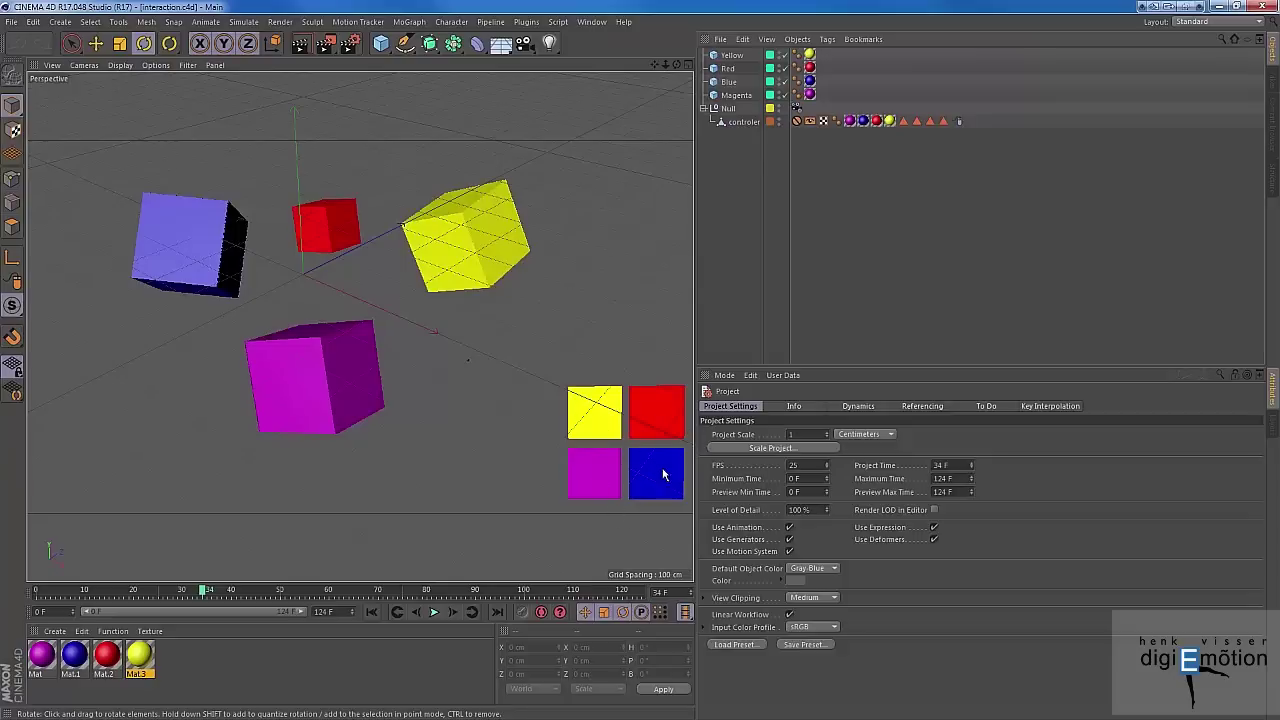
Step: Examine the names of the four polygon selection tags on the controler object, and clear the selection
{"action": "left_click", "coordinate": [903, 122]}
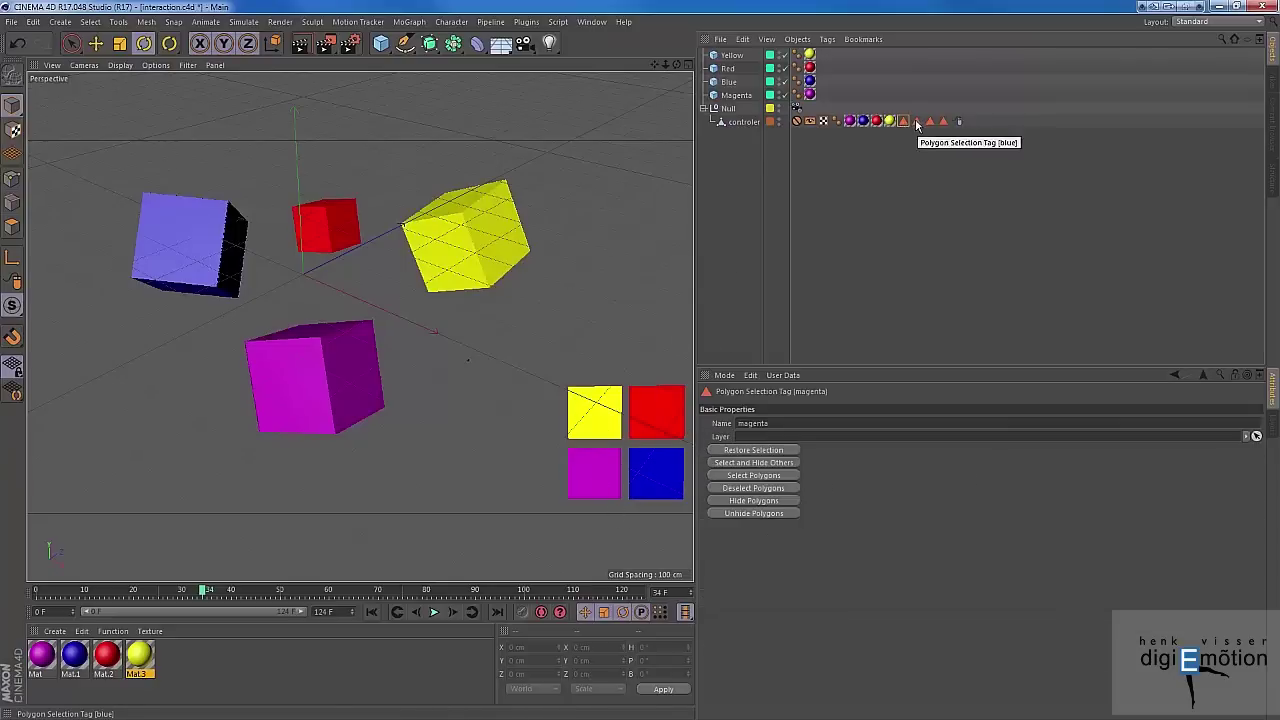
{"action": "left_click", "coordinate": [915, 122]}
{"action": "left_click", "coordinate": [929, 122]}
{"action": "left_click", "coordinate": [942, 121]}
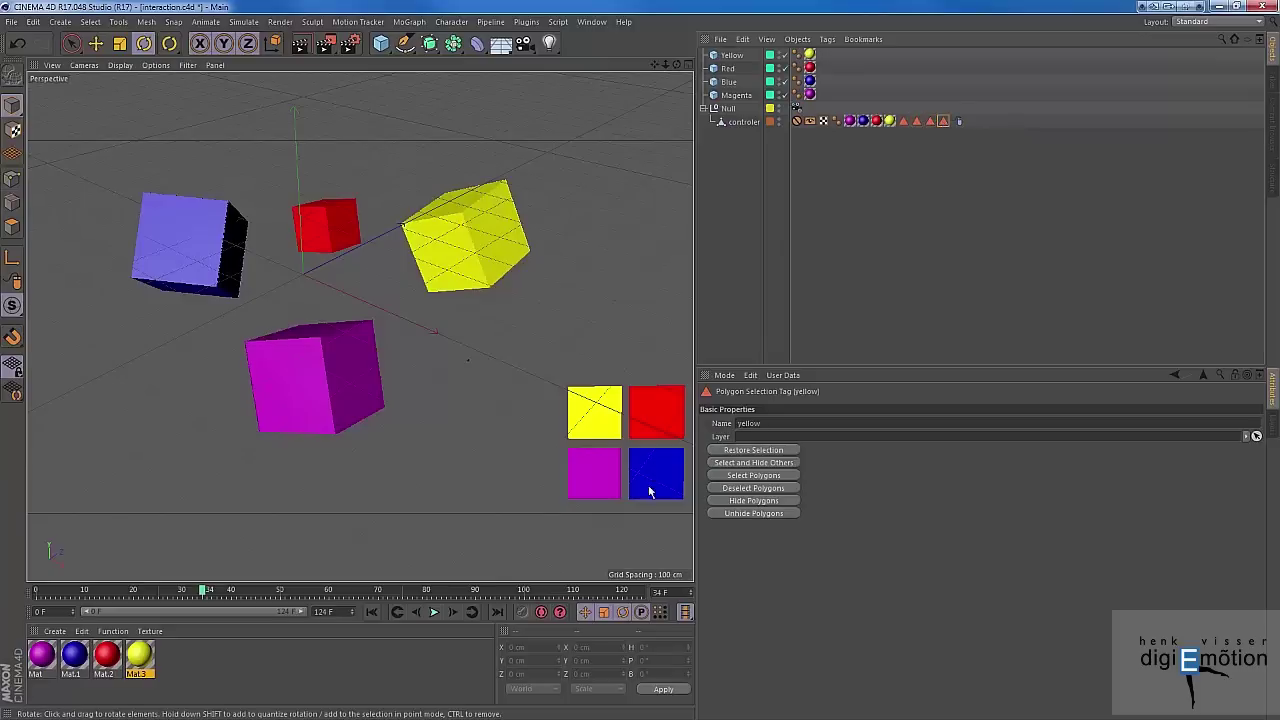
{"action": "left_click", "coordinate": [550, 541]}
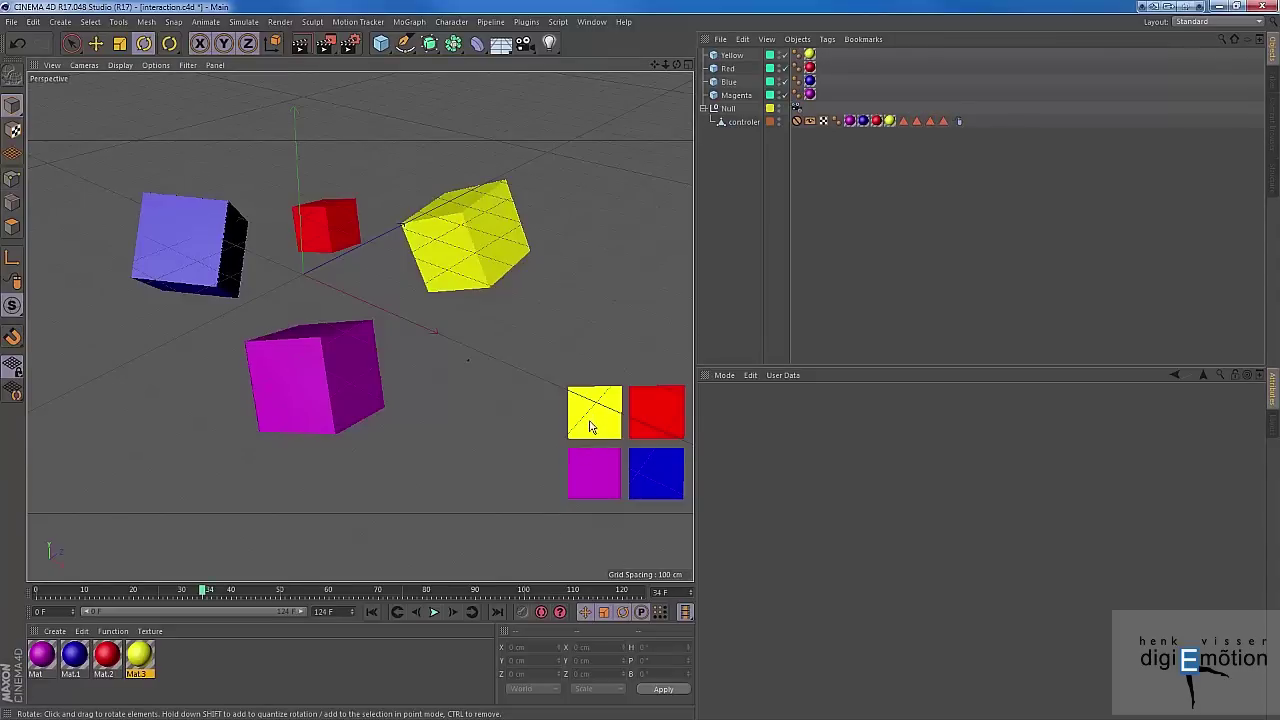
Step: Test rotating the cubes through the controler's coloured squares, and examine its Interaction tag's Poly Info and Proxy settings
{"action": "left_click_drag", "start_coordinate": [590, 427], "coordinate": [650, 412]}
{"action": "left_click_drag", "start_coordinate": [584, 468], "coordinate": [654, 473]}
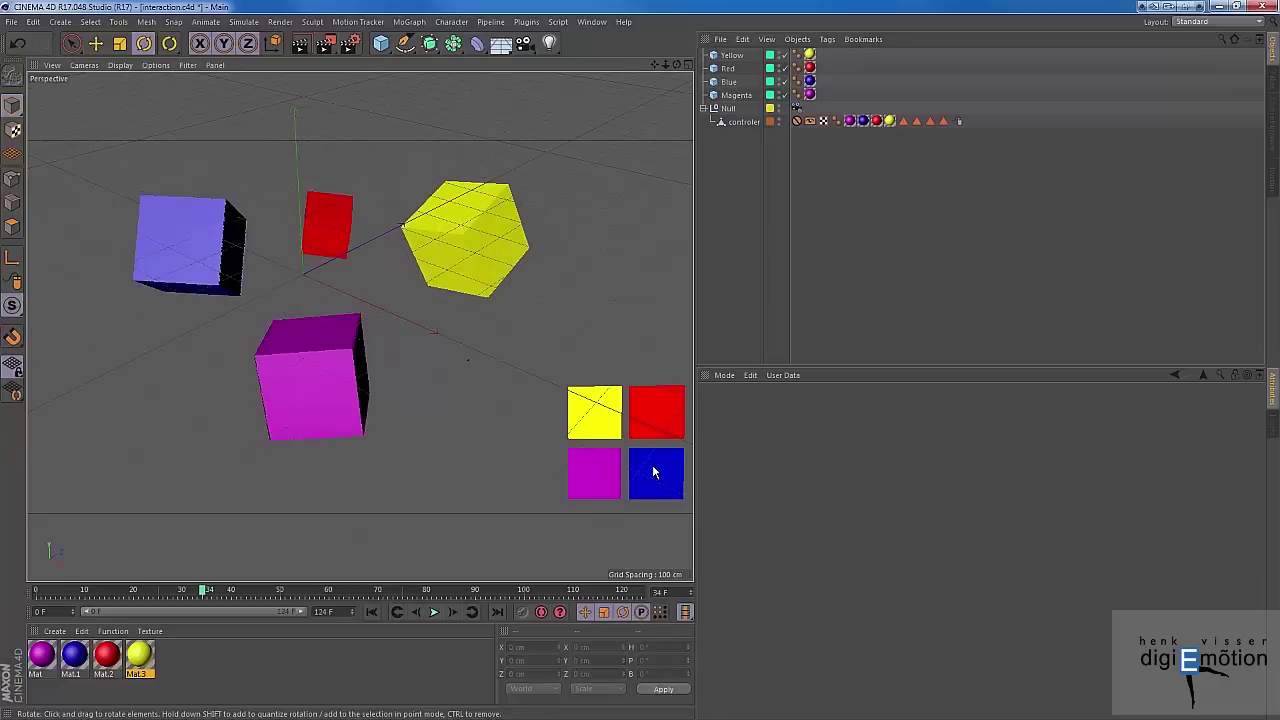
{"action": "left_click", "coordinate": [958, 120]}
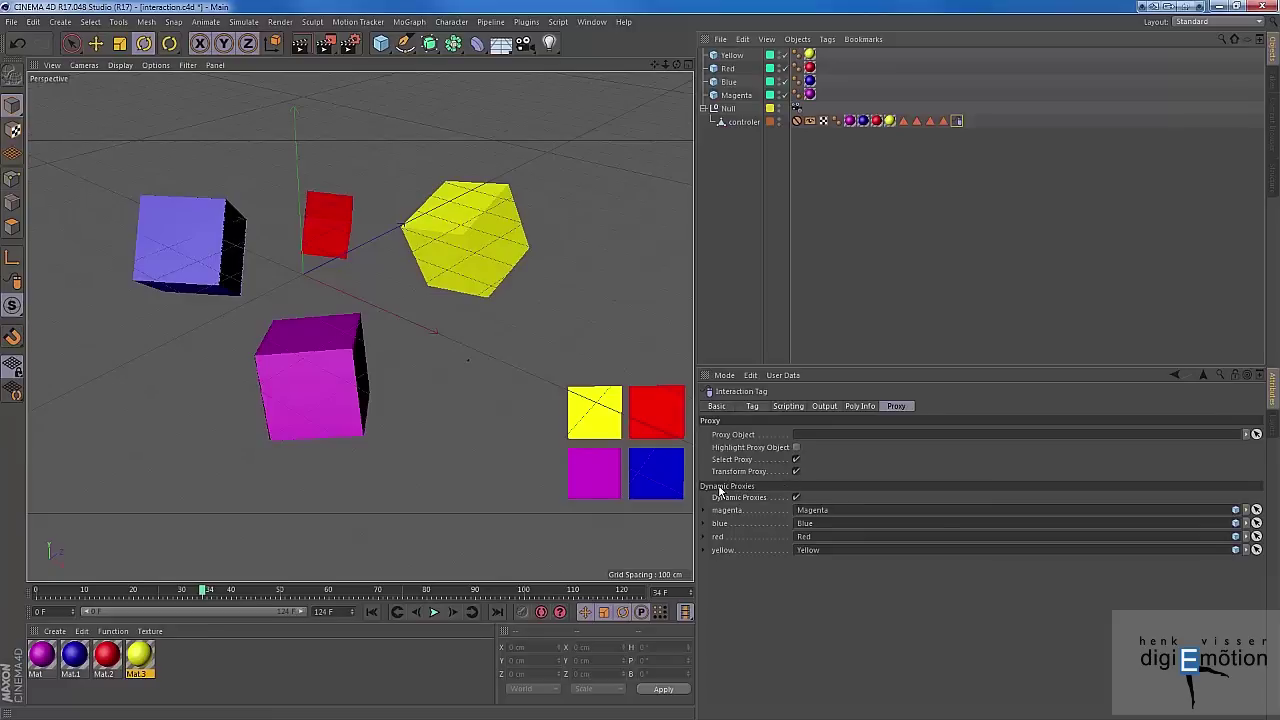
{"action": "left_click", "coordinate": [860, 407]}
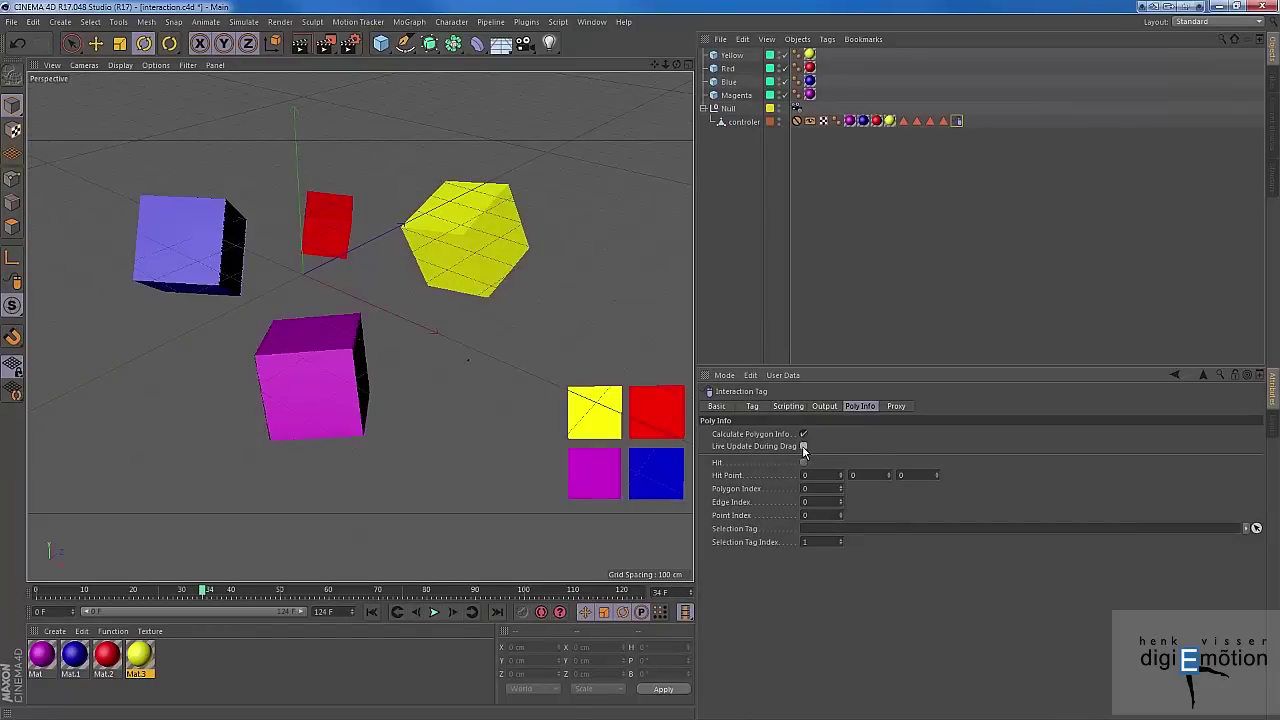
{"action": "left_click", "coordinate": [895, 407]}
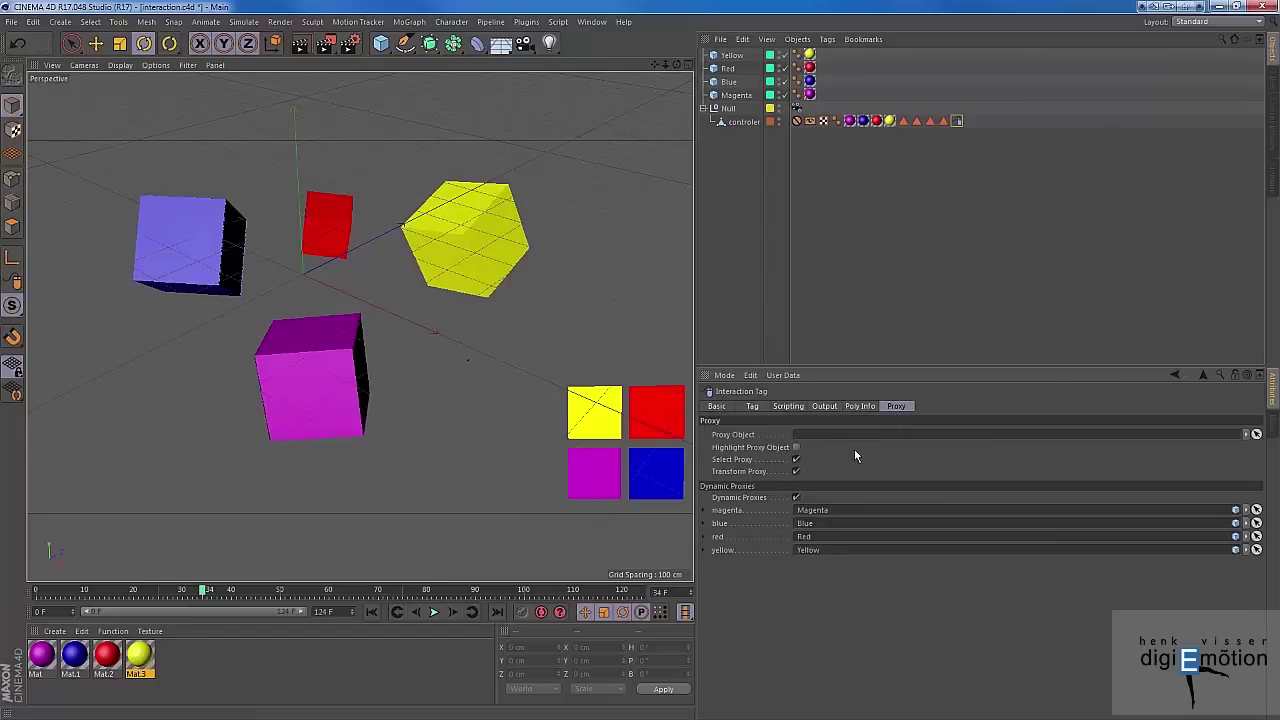
{"action": "left_click", "coordinate": [797, 498]}
{"action": "left_click", "coordinate": [797, 498]}
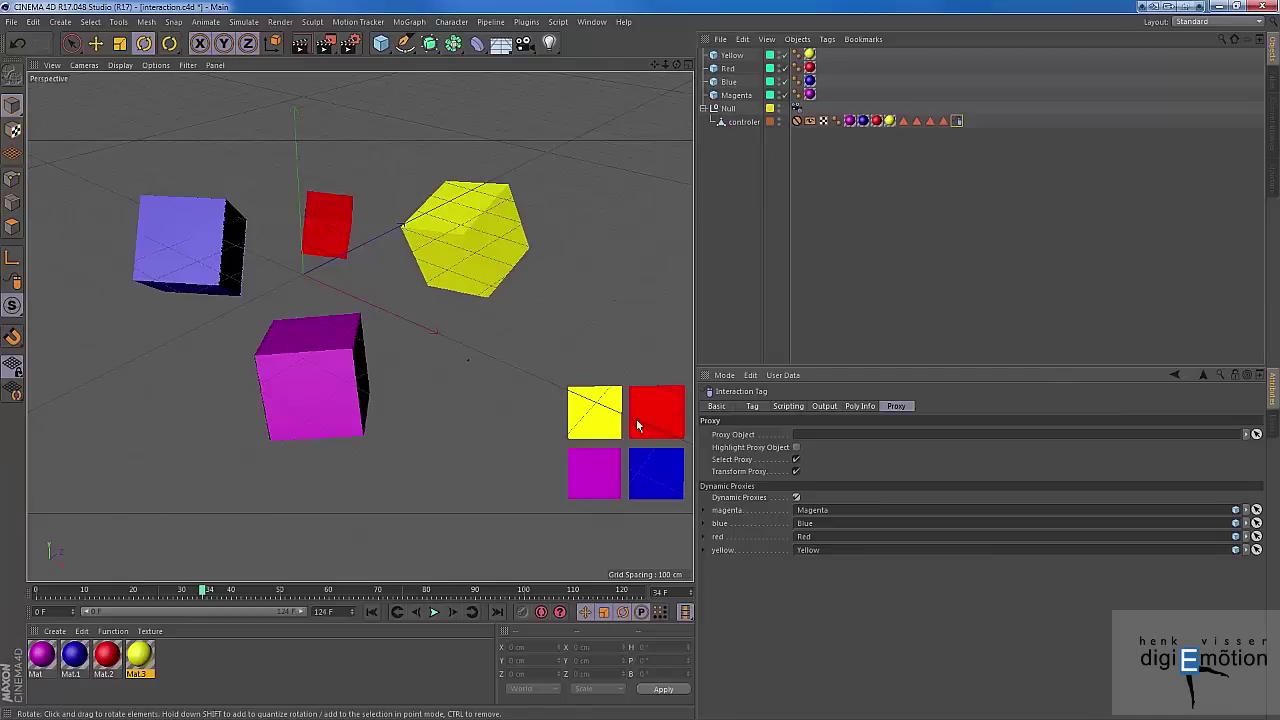
Step: Nest Red under Yellow, Blue under Red and Magenta under Blue, and rotate the cubes through the controler's coloured squares
{"action": "left_click", "coordinate": [736, 68]}
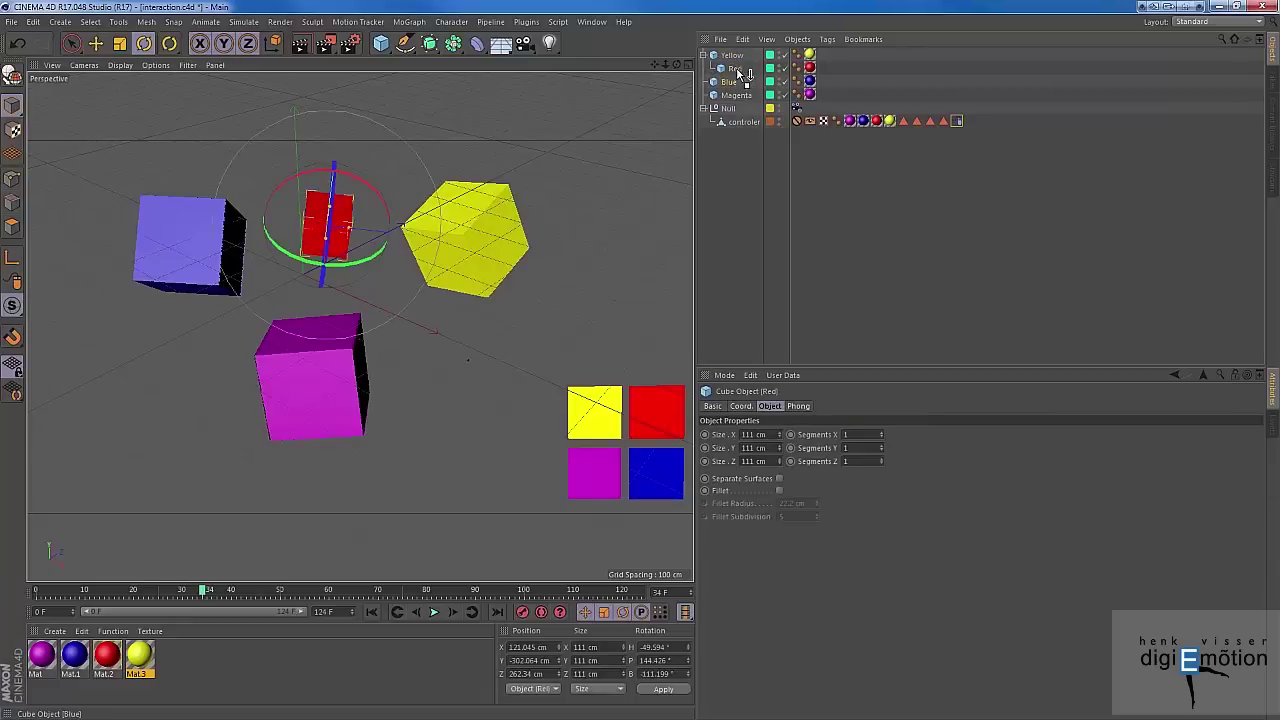
{"action": "left_click_drag", "start_coordinate": [737, 74], "coordinate": [746, 84]}
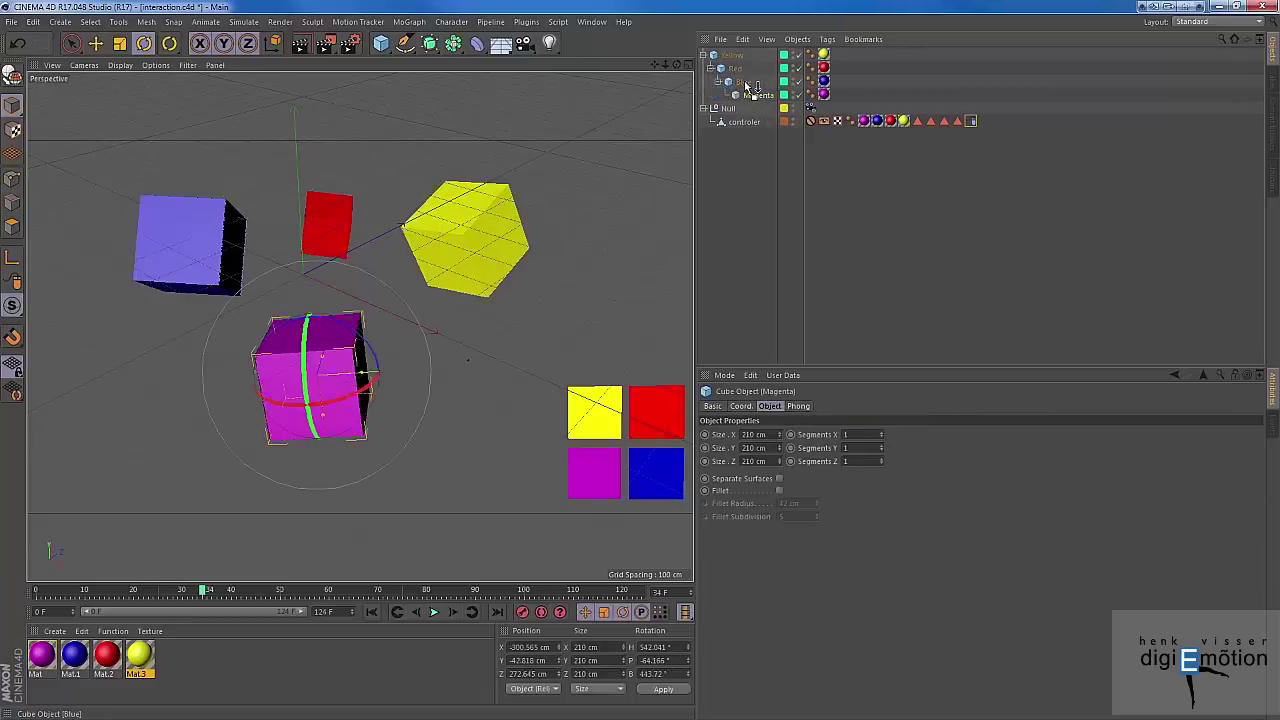
{"action": "left_click", "coordinate": [759, 178]}
{"action": "left_click_drag", "start_coordinate": [594, 428], "coordinate": [550, 438]}
{"action": "left_click_drag", "start_coordinate": [659, 428], "coordinate": [640, 475]}
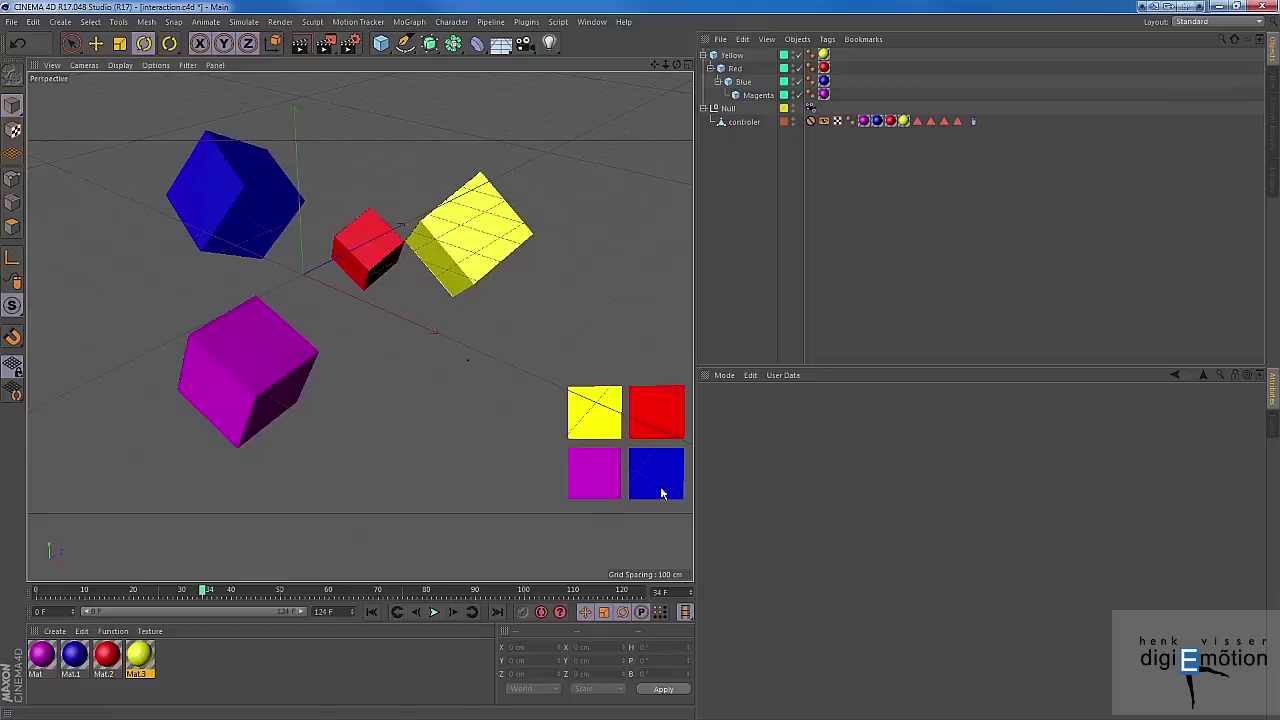
Step: Review the Calculate Polygon Info and Dynamic Proxies options in the controler's Interaction tag
{"action": "left_click", "coordinate": [971, 120]}
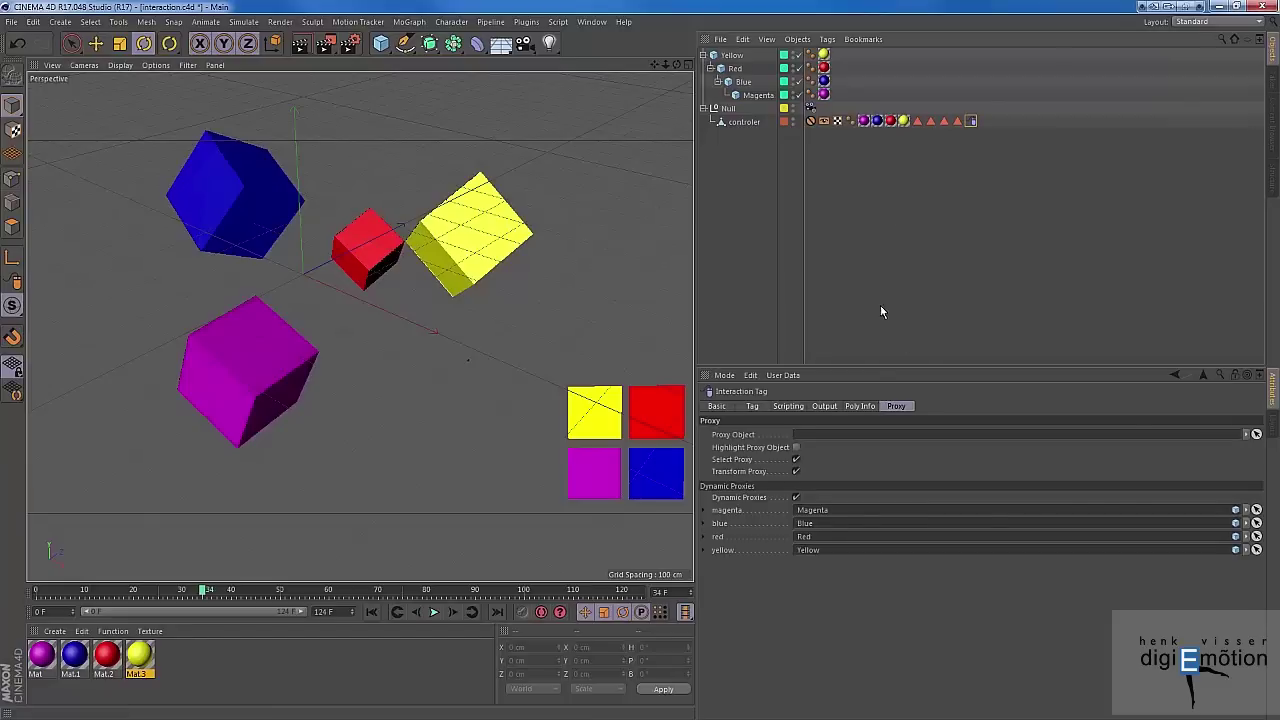
{"action": "left_click", "coordinate": [860, 406]}
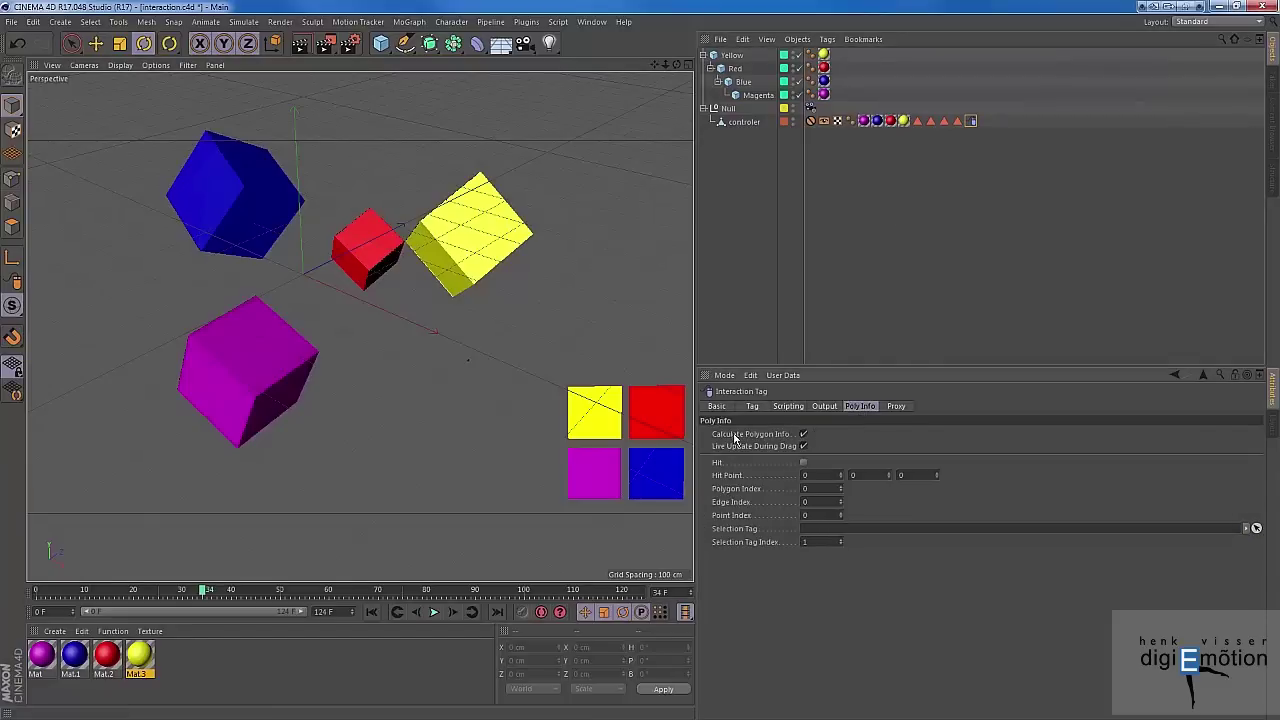
{"action": "left_click", "coordinate": [896, 408]}
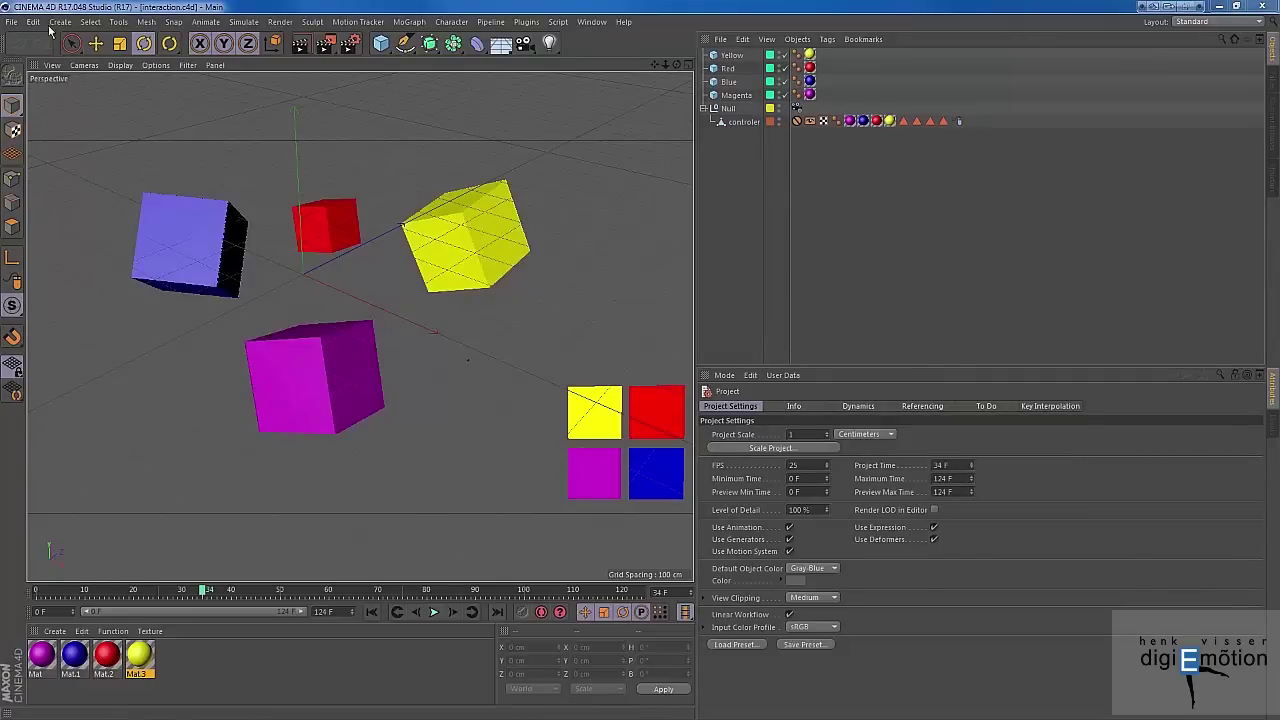
Step: Return to the tut.c4d project and add an Interaction tag to Animation System_FK_Dynamic
{"action": "left_click", "coordinate": [11, 21]}
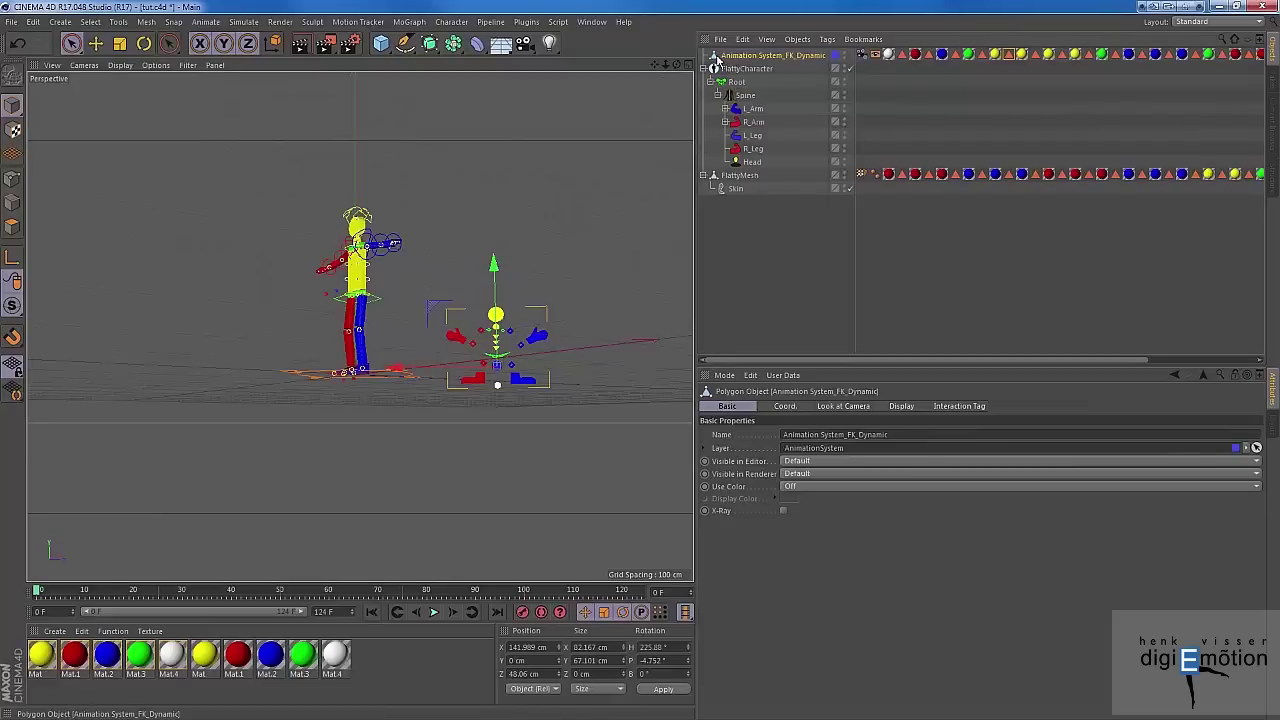
{"action": "left_click", "coordinate": [827, 39]}
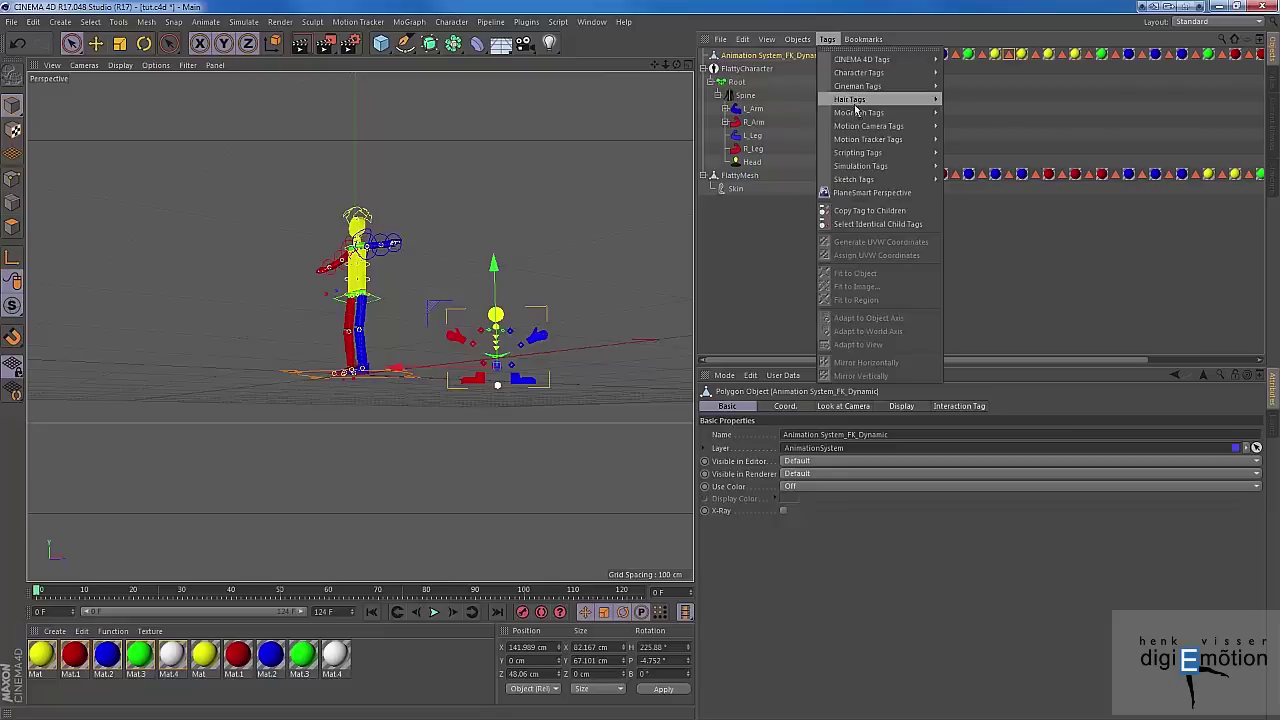
{"action": "mouse_move", "coordinate": [866, 59]}
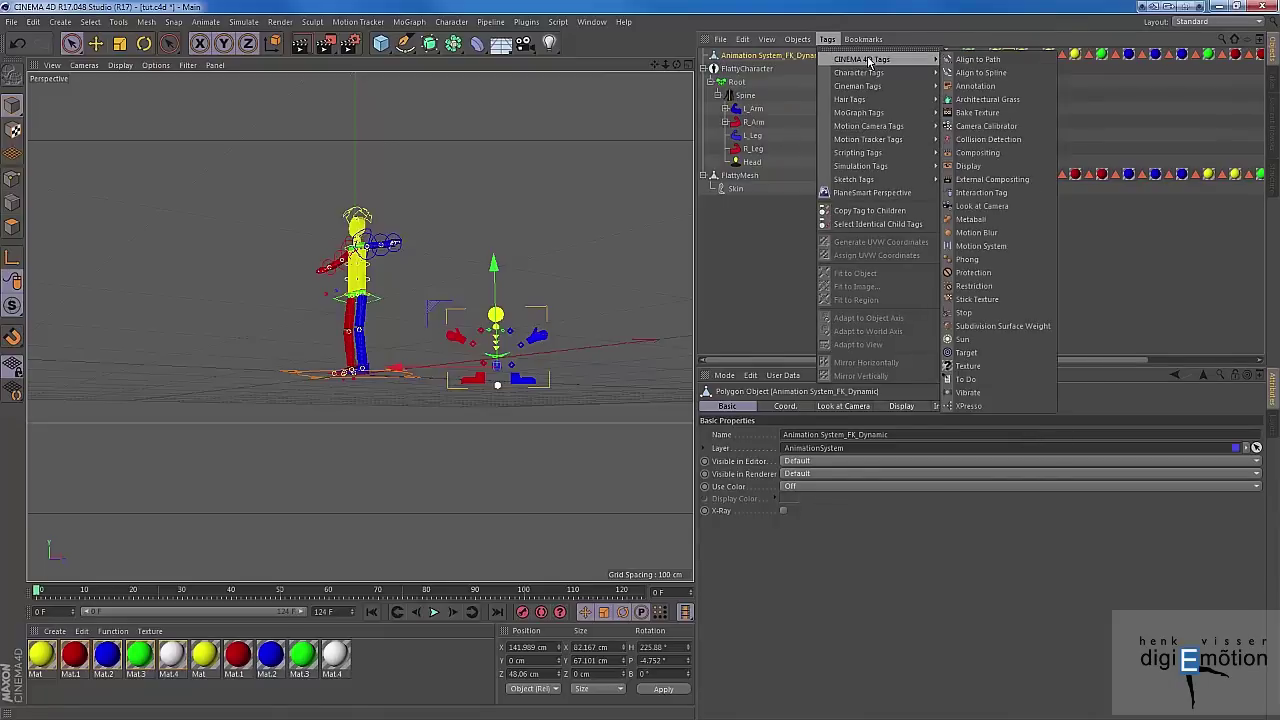
{"action": "left_click", "coordinate": [966, 195]}
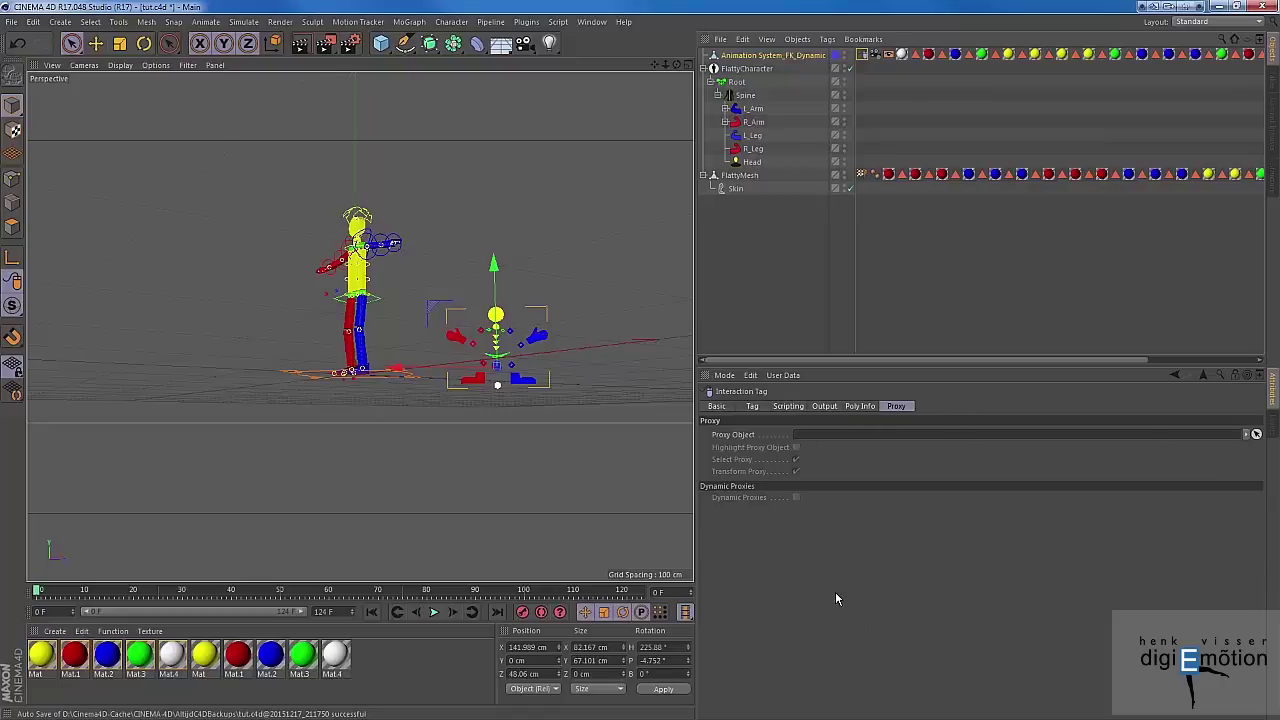
Step: Enable Calculate Polygon Info in the new Interaction tag and review its list of dynamic proxies
{"action": "left_click", "coordinate": [860, 407]}
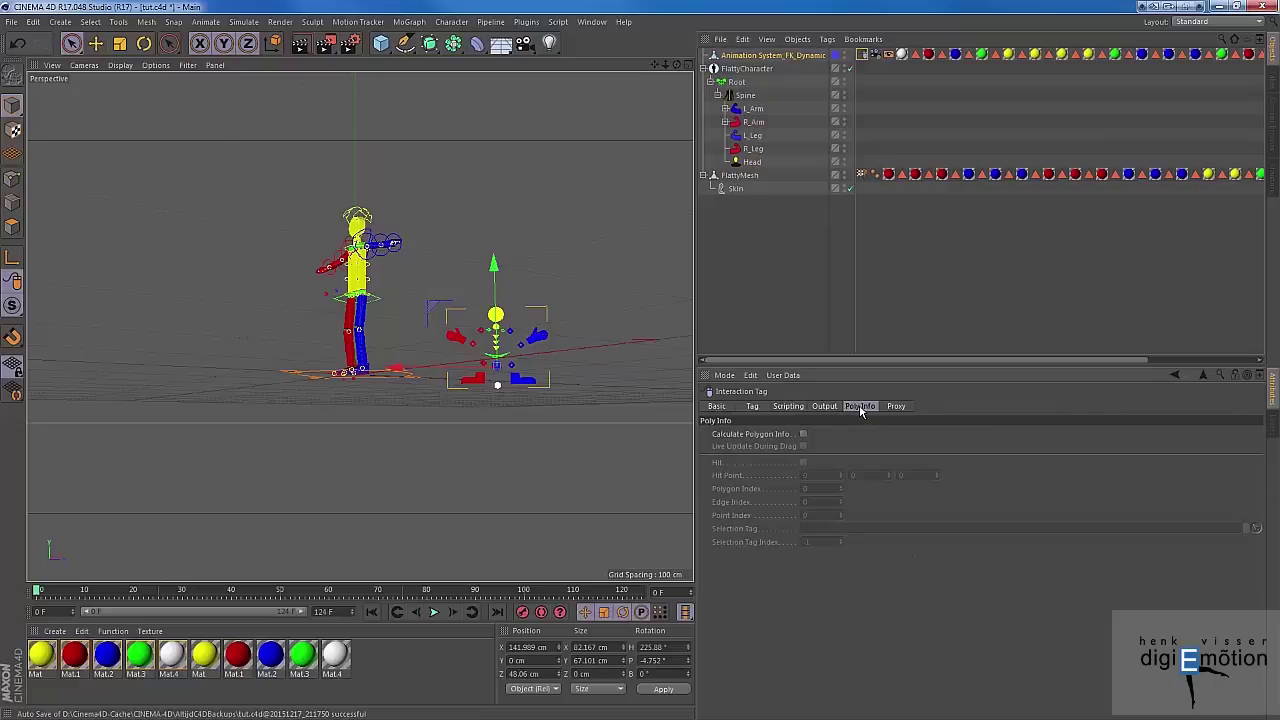
{"action": "left_click", "coordinate": [803, 435]}
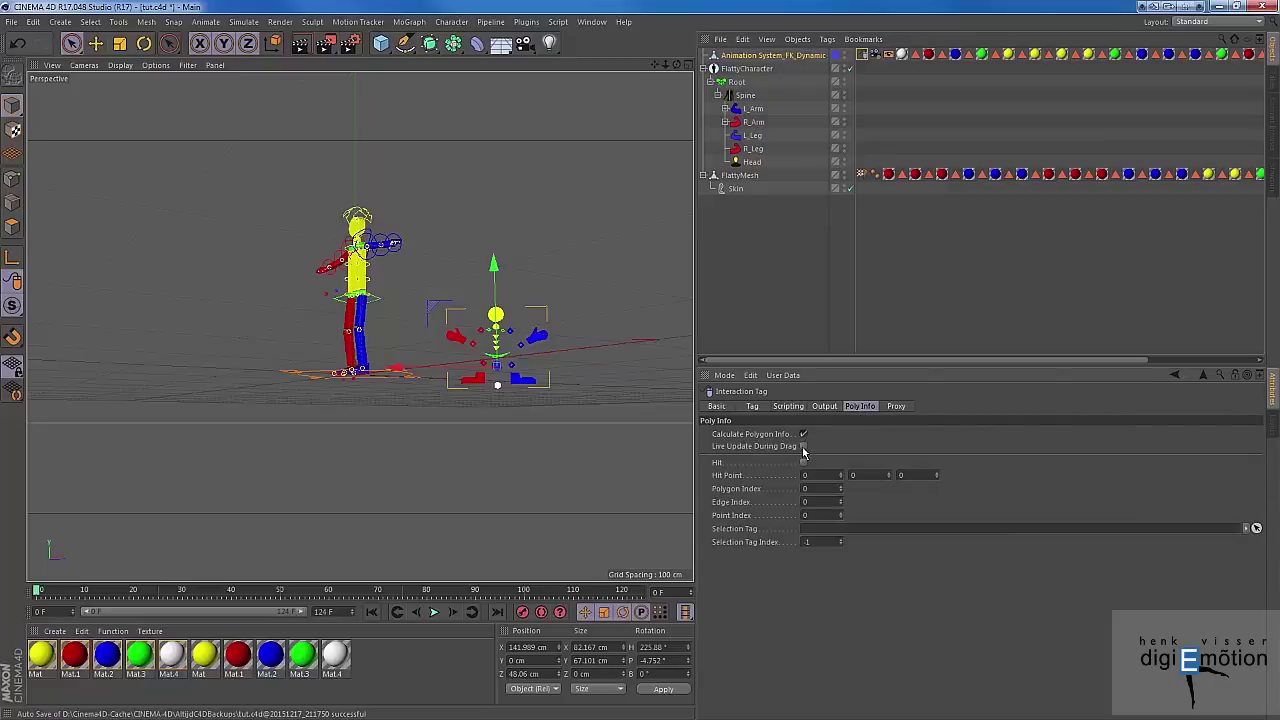
{"action": "left_click", "coordinate": [896, 407]}
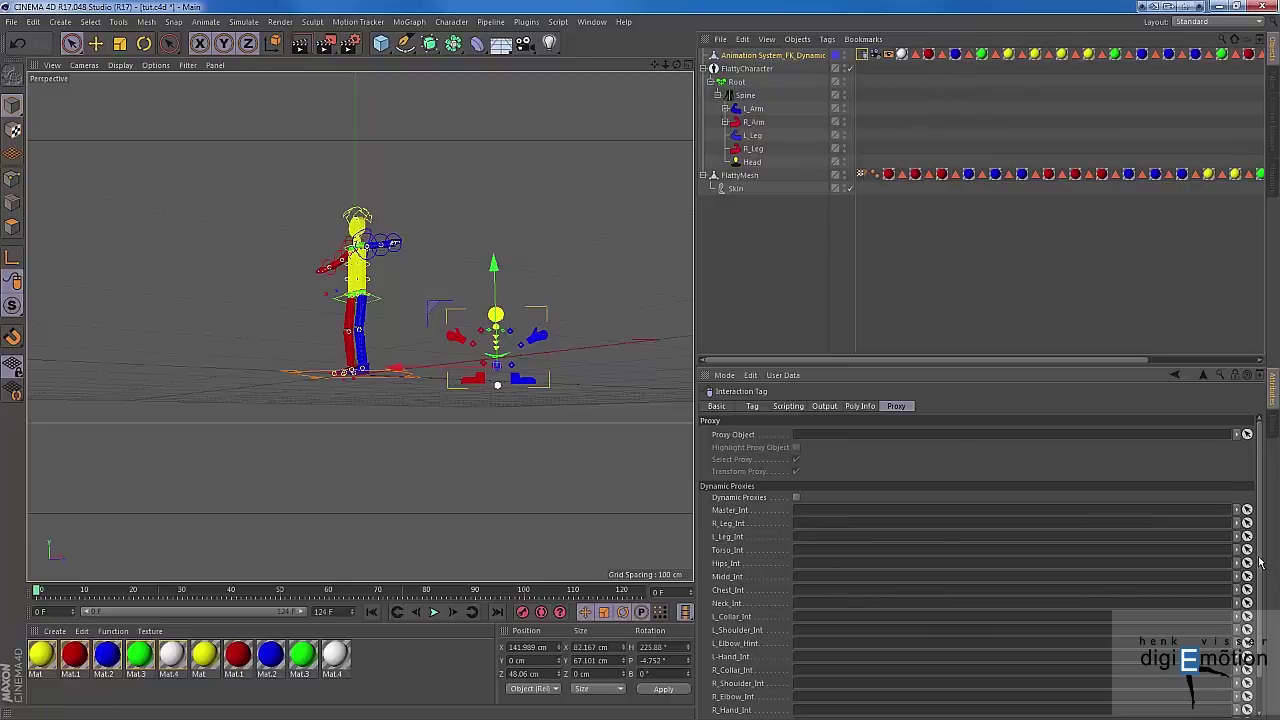
{"action": "mouse_move", "coordinate": [1261, 565]}
{"action": "left_mouse_down"}
{"action": "mouse_move", "coordinate": [1264, 624]}
{"action": "mouse_move", "coordinate": [1260, 555]}
{"action": "left_mouse_up"}
Step: Set FlattyCharacter's Object Manager display to Controllers
{"action": "left_click", "coordinate": [760, 68]}
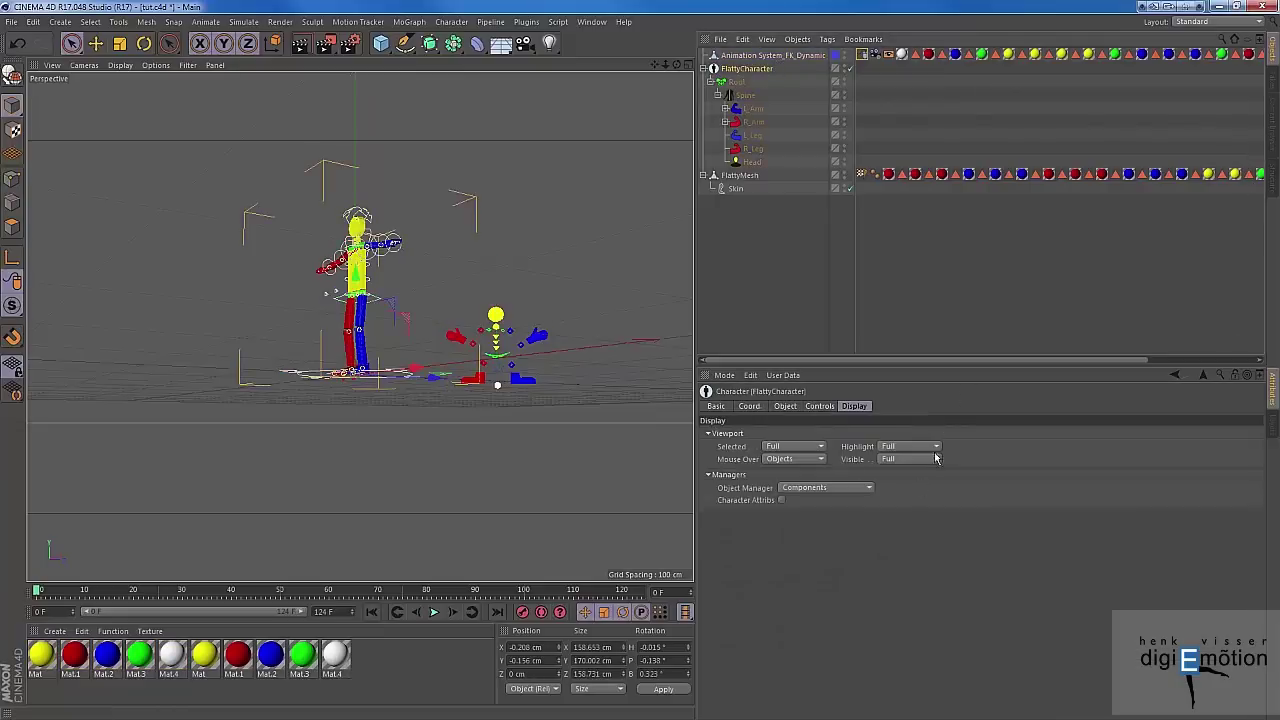
{"action": "left_click", "coordinate": [869, 488]}
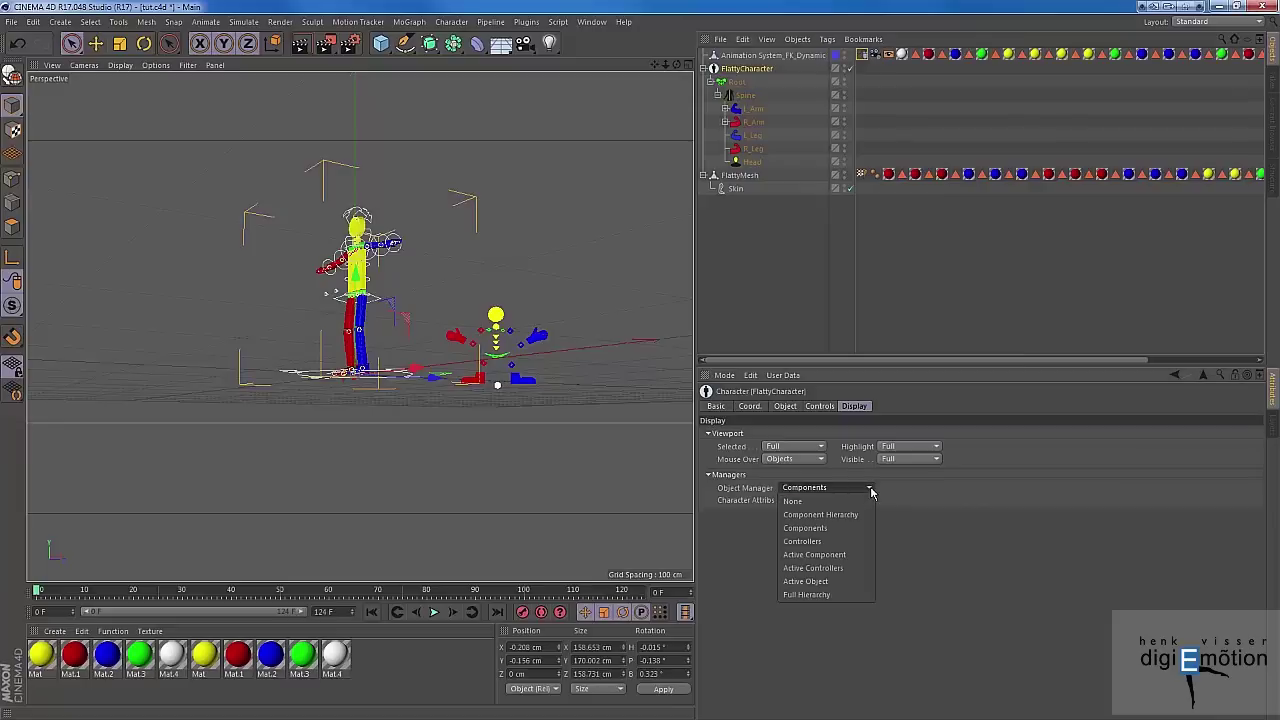
{"action": "left_click", "coordinate": [828, 542]}
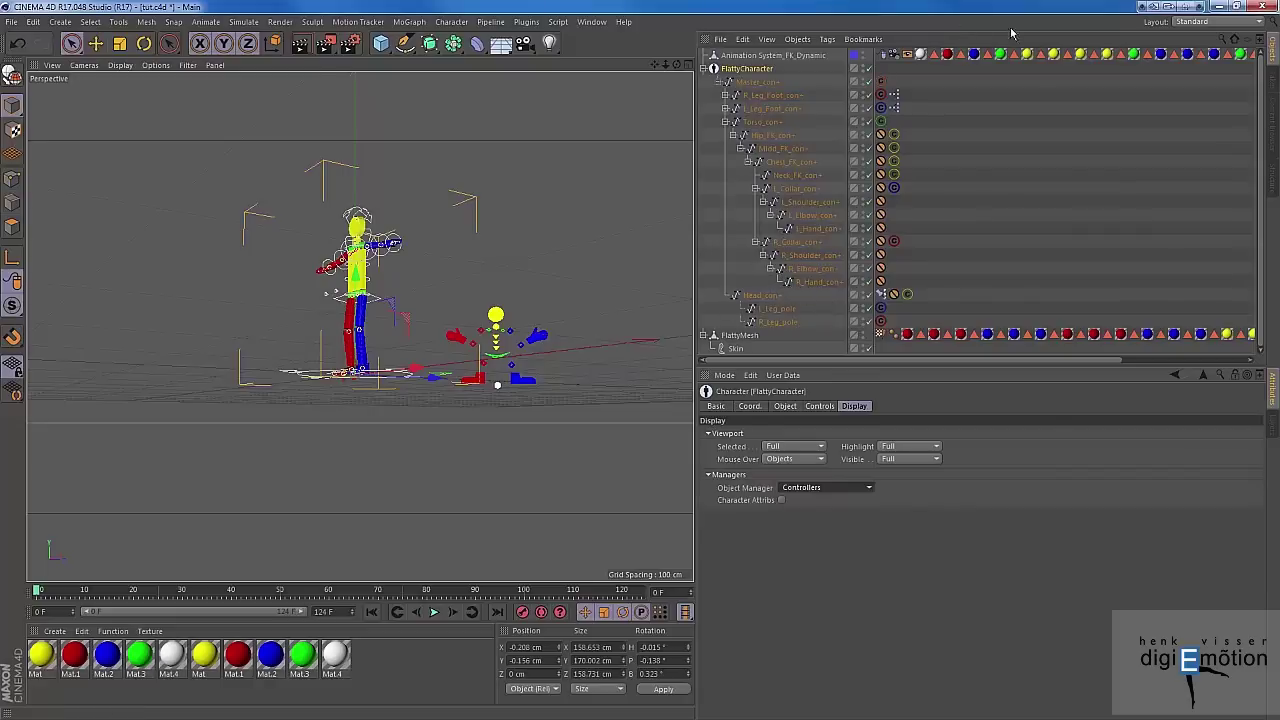
Step: Filter the object list by "con" in a second Objects window, and clear the filter in the main object list
{"action": "left_click", "coordinate": [1222, 38]}
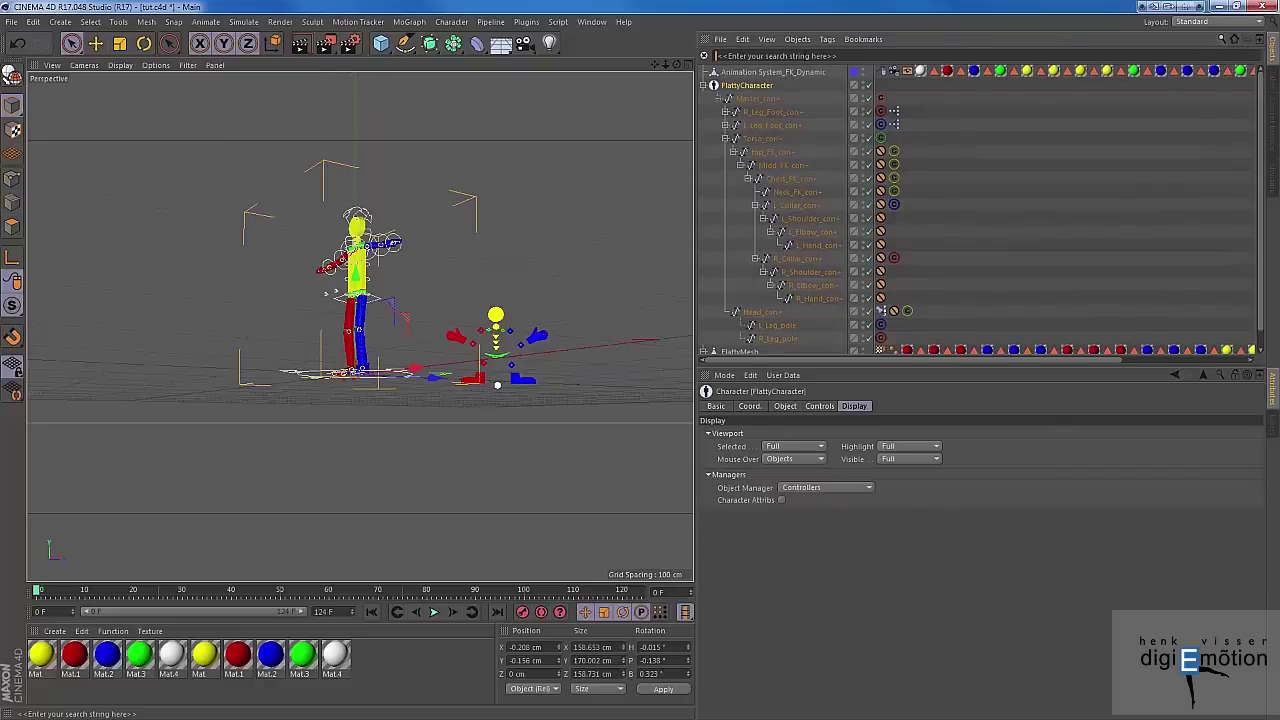
{"action": "type", "text": "co"}
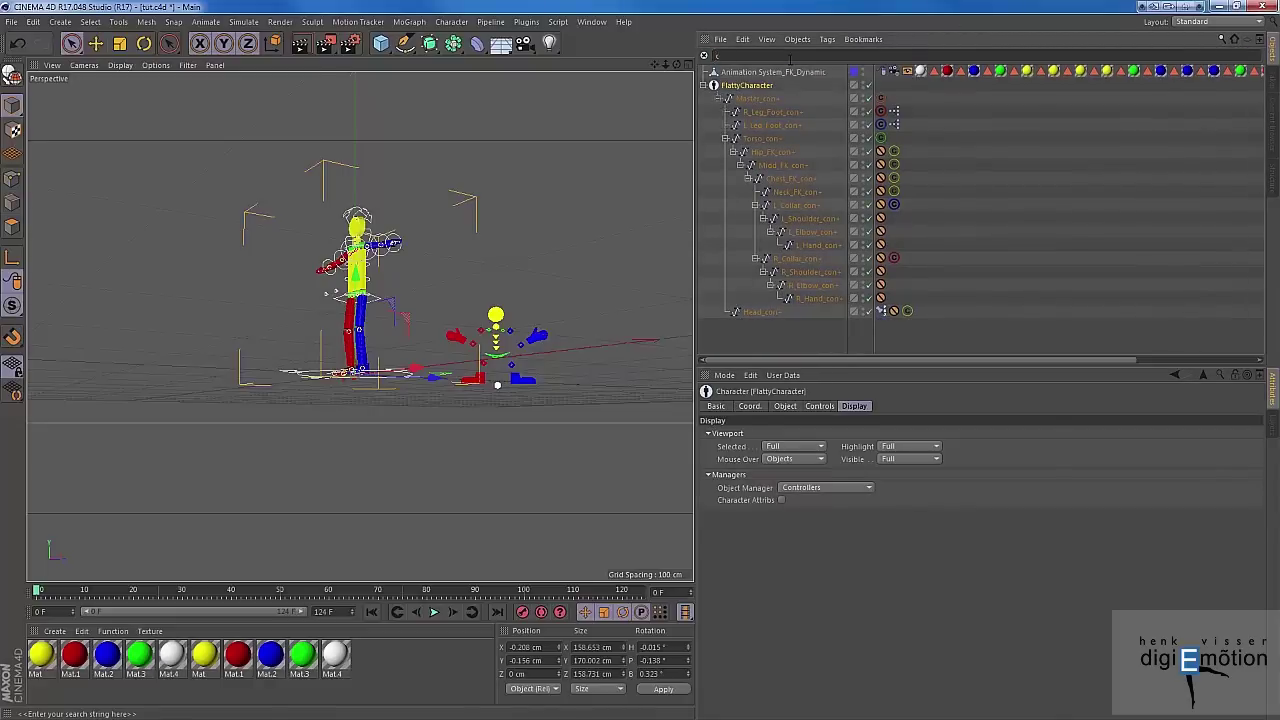
{"action": "type", "text": "n"}
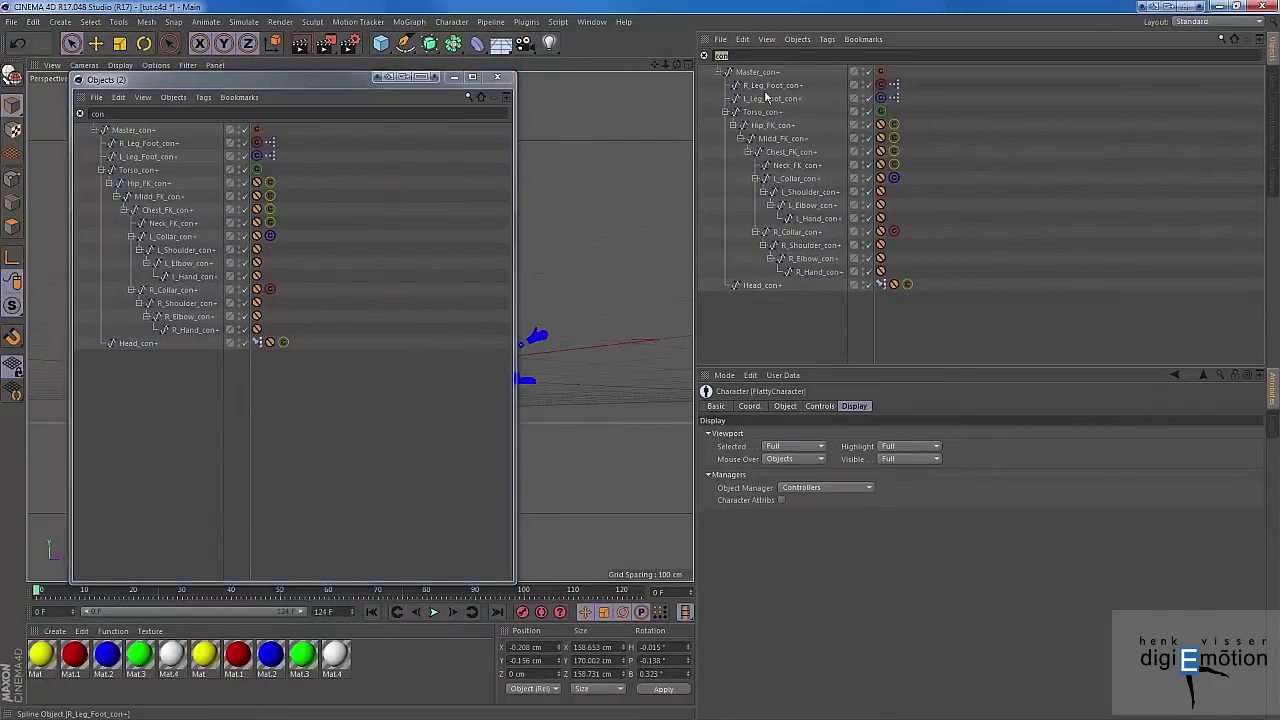
{"action": "key", "text": "BackSpace"}
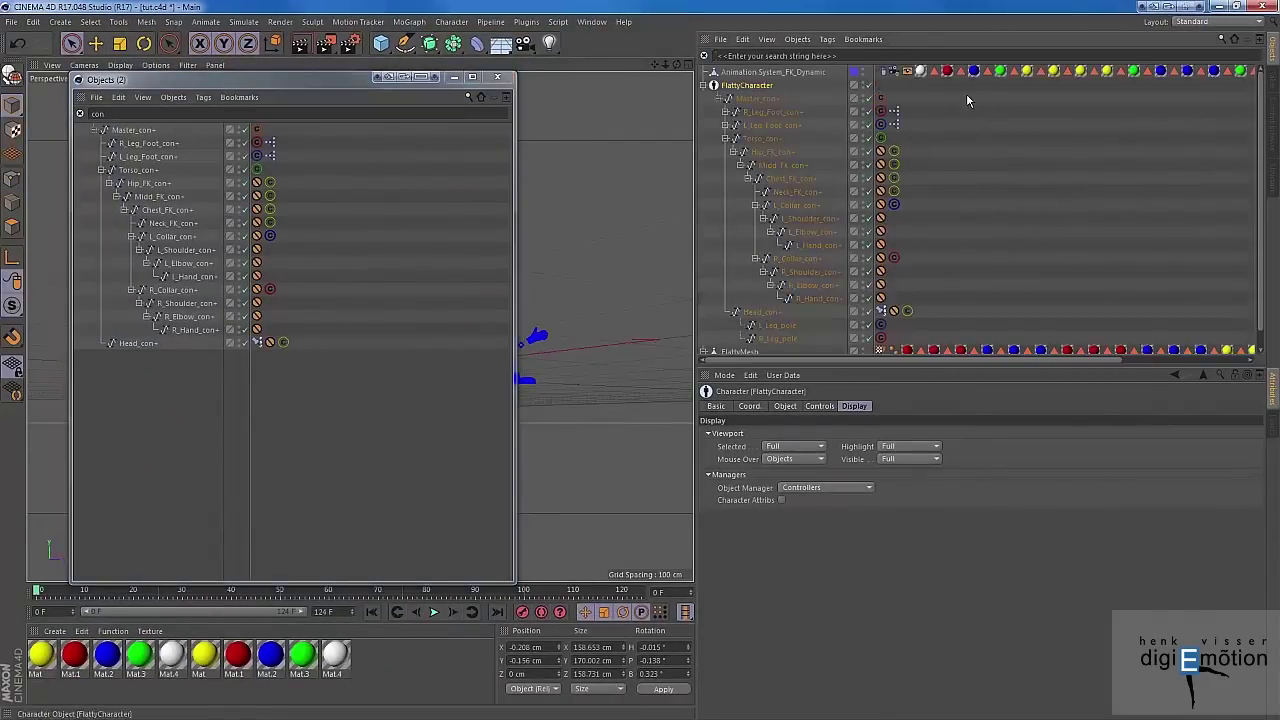
Step: Show the Interaction tag in a separate Attributes window and assign the con+ controllers to the matching dynamic proxies from Master_Int to Head_Int
{"action": "left_click", "coordinate": [884, 73]}
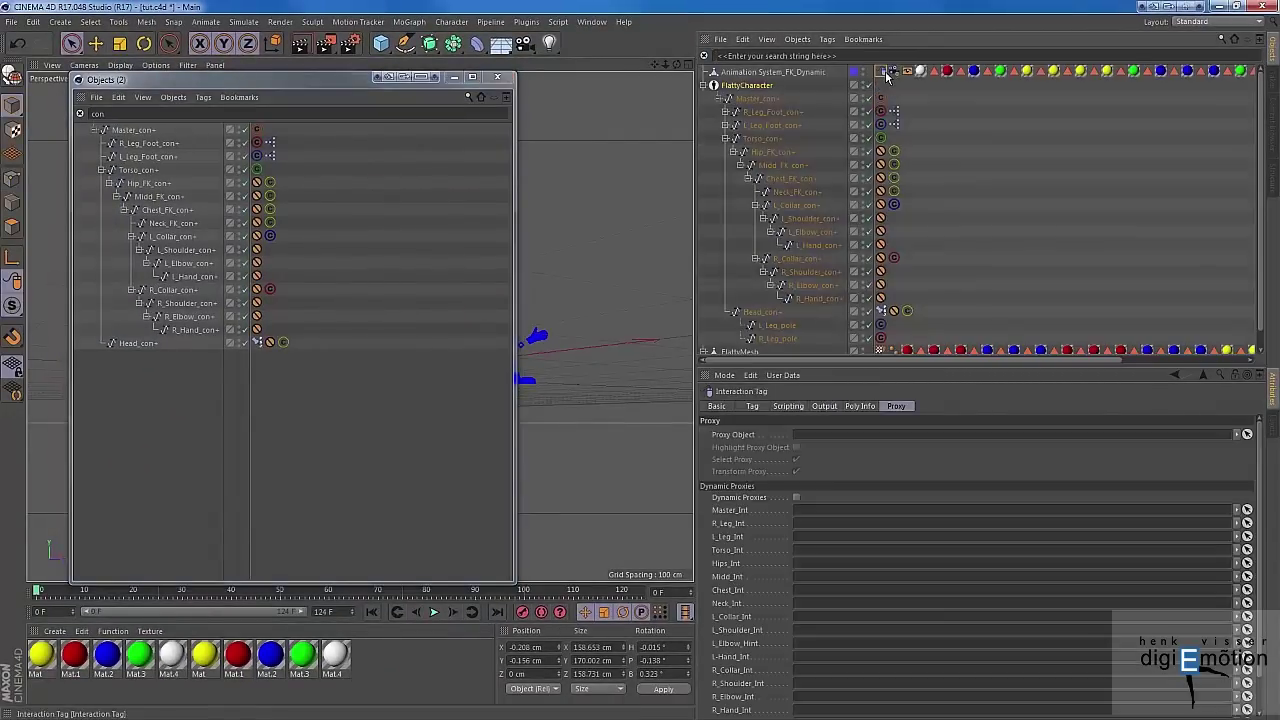
{"action": "left_click", "coordinate": [1257, 375]}
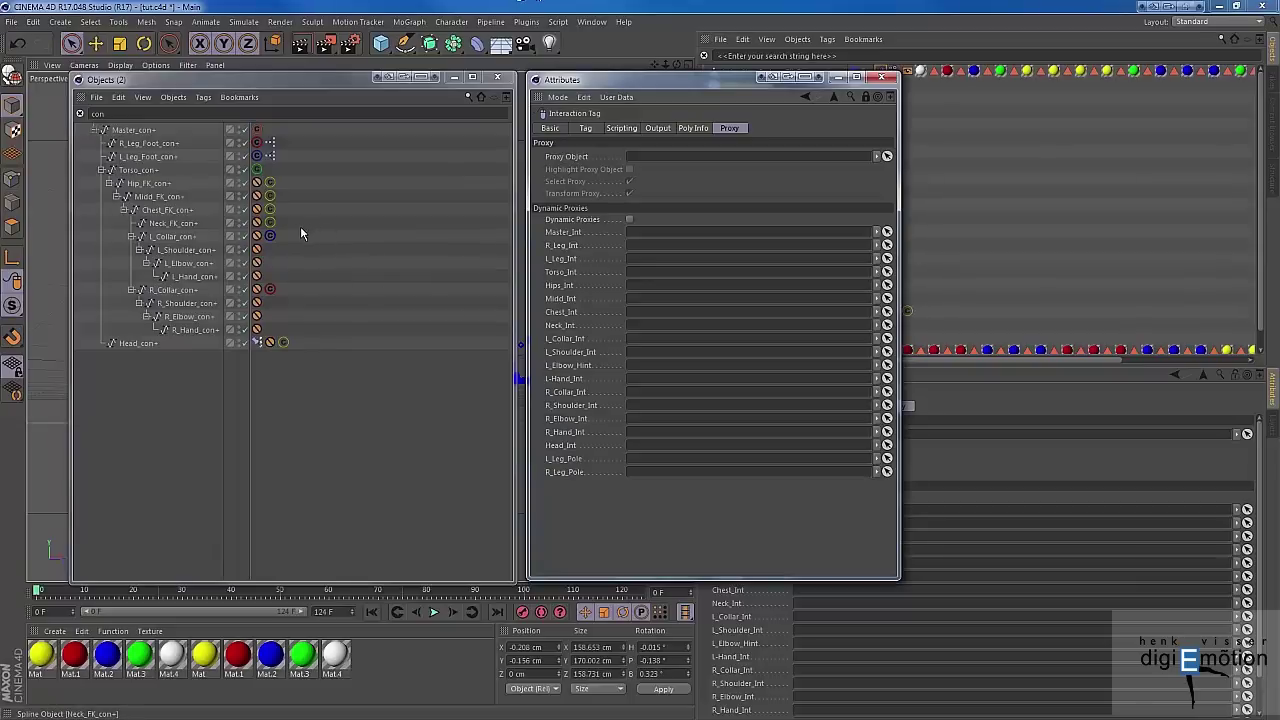
{"action": "left_click_drag", "start_coordinate": [150, 131], "coordinate": [651, 237]}
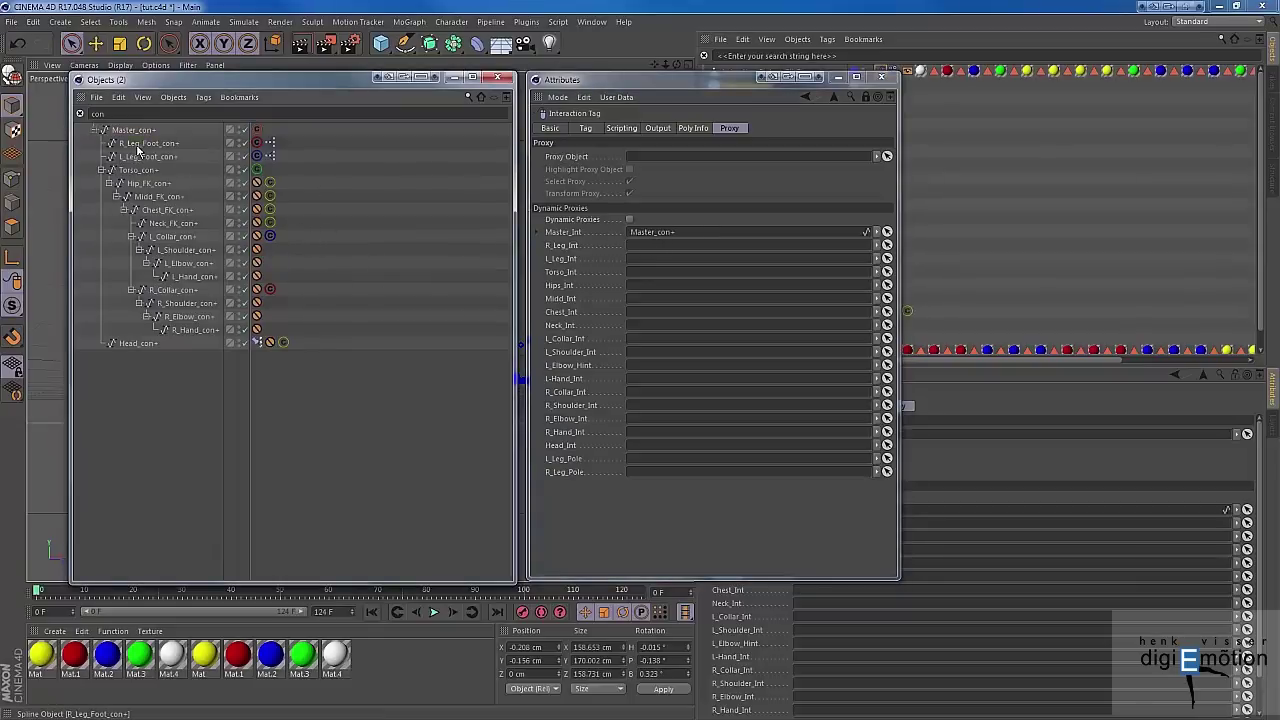
{"action": "left_click_drag", "start_coordinate": [150, 148], "coordinate": [645, 249]}
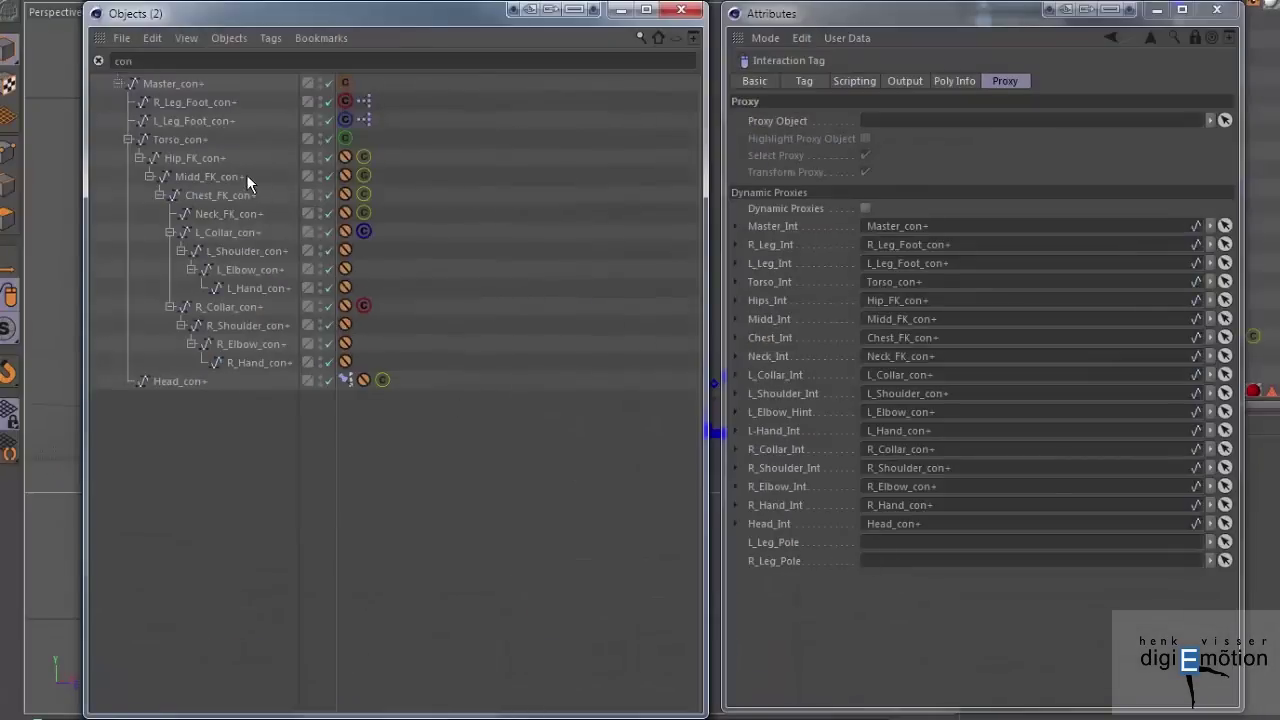
Step: Filter the second object list by "pole", assign L_Leg_pole and R_Leg_pole to their matching proxies, and close both floating windows
{"action": "key", "text": "BackSpace"}
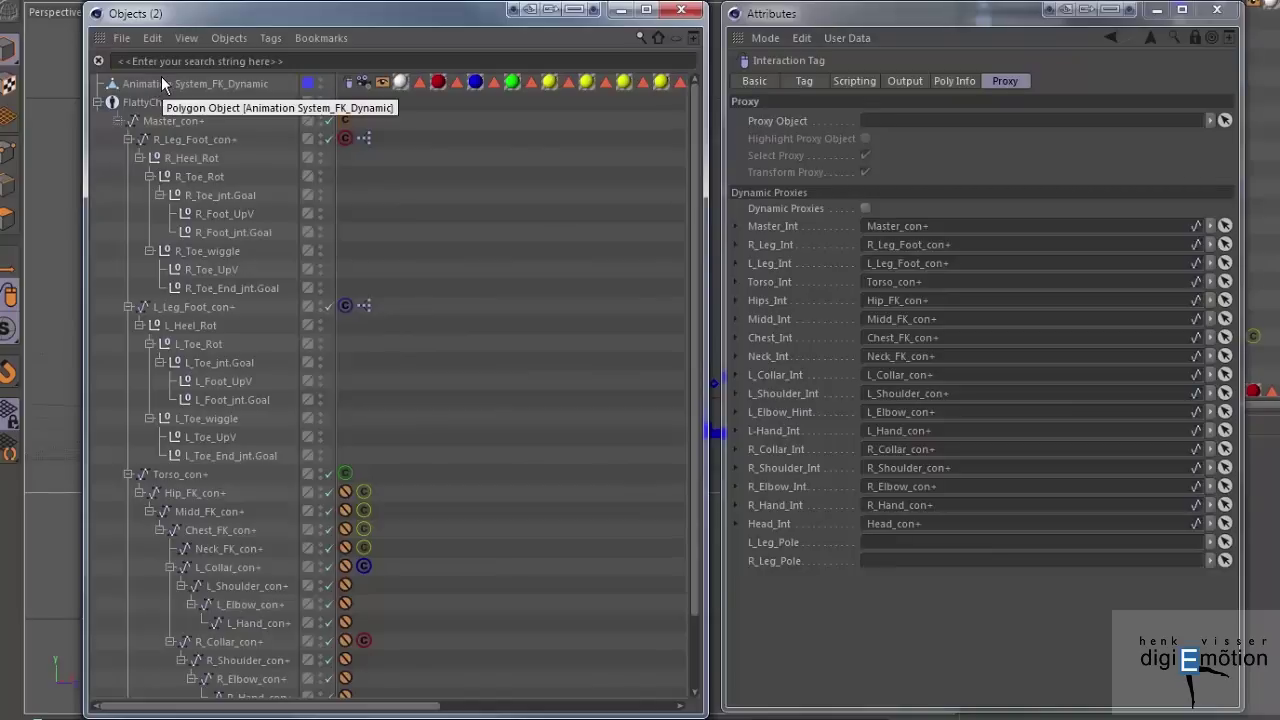
{"action": "type", "text": "pole"}
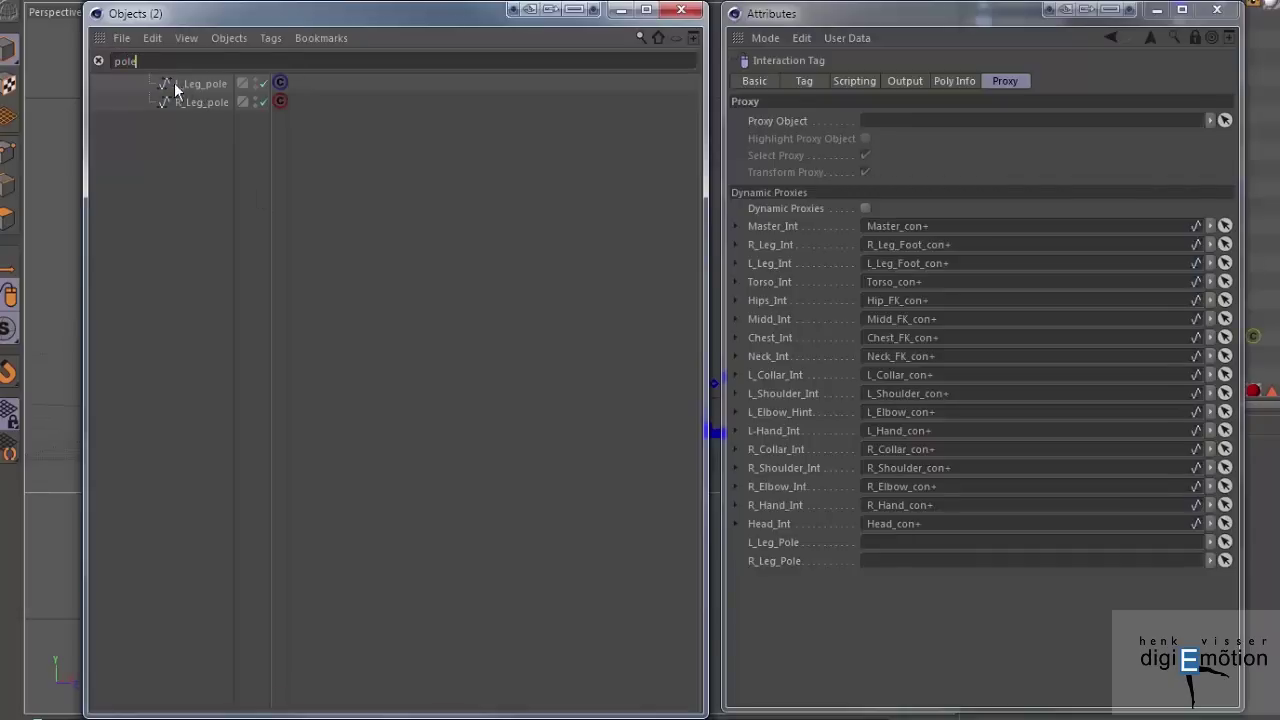
{"action": "left_click_drag", "start_coordinate": [182, 86], "coordinate": [884, 527]}
{"action": "left_click_drag", "start_coordinate": [668, 457], "coordinate": [670, 469]}
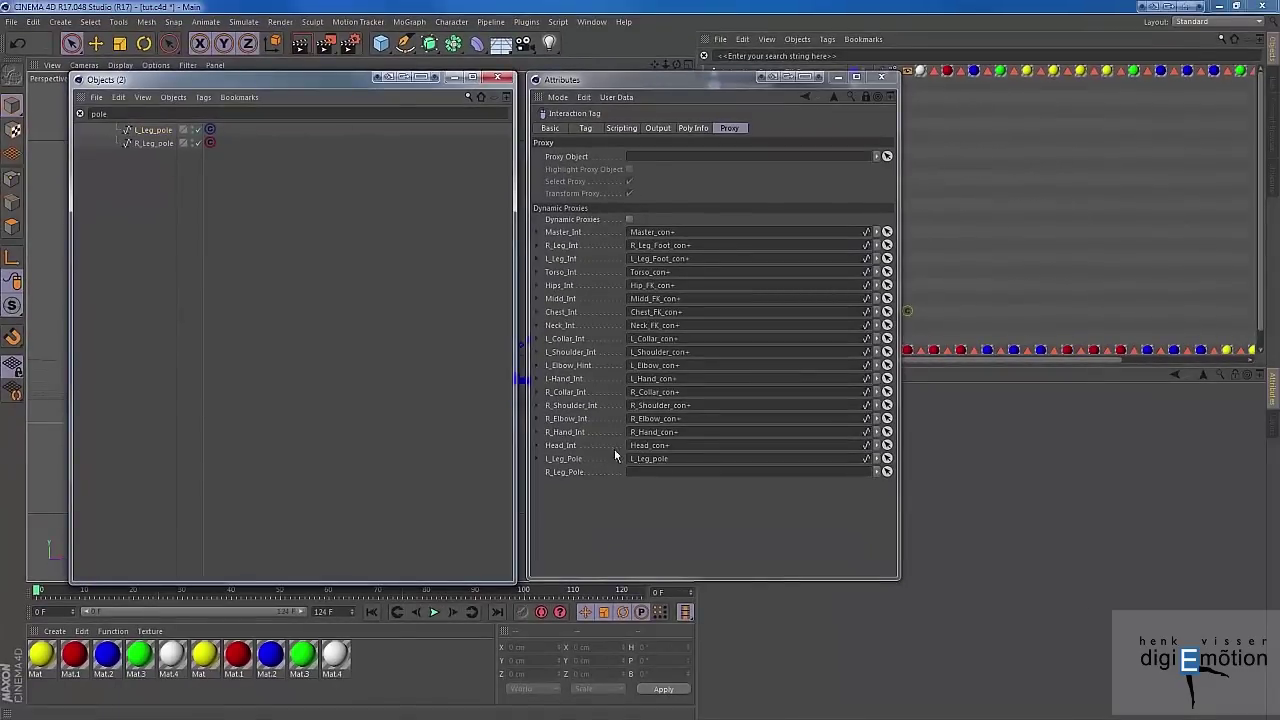
{"action": "left_click_drag", "start_coordinate": [152, 143], "coordinate": [650, 473]}
{"action": "left_click", "coordinate": [881, 78]}
{"action": "left_click", "coordinate": [497, 77]}
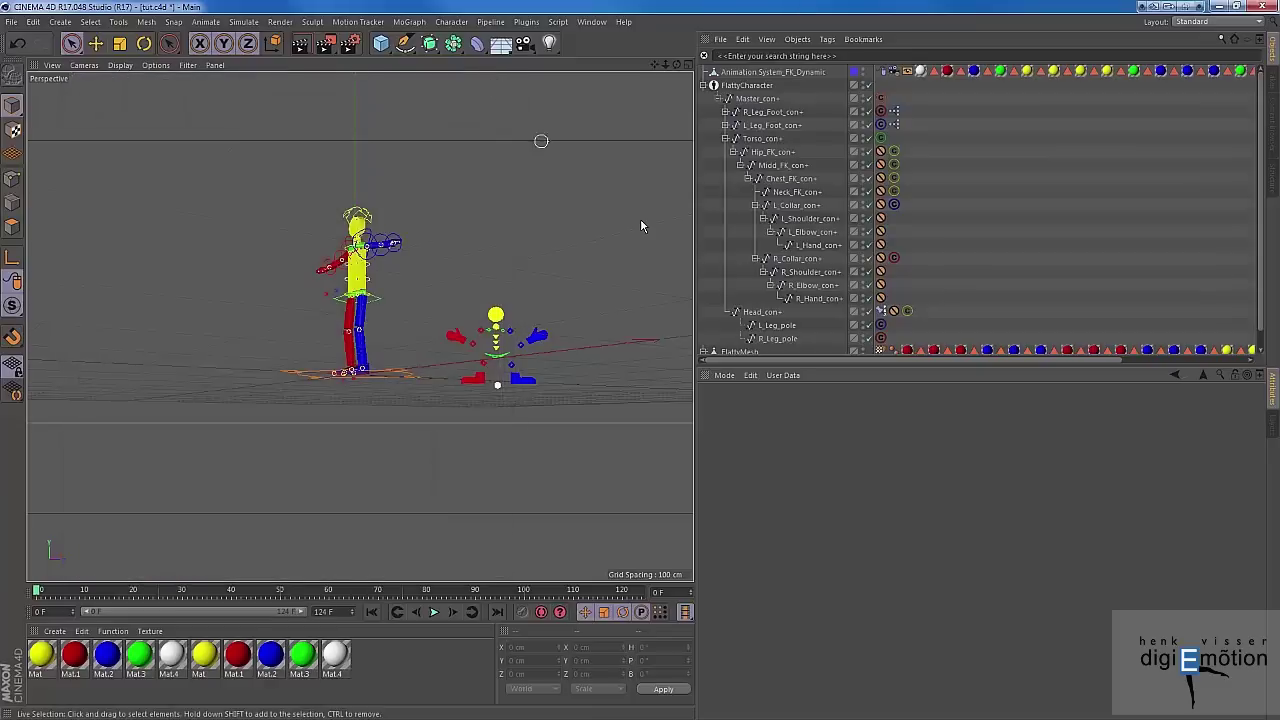
Step: Add a Protection tag to the Animation System_FK_Dynamic object
{"action": "left_click", "coordinate": [768, 75]}
{"action": "right_click", "coordinate": [770, 76]}
{"action": "mouse_move", "coordinate": [795, 82]}
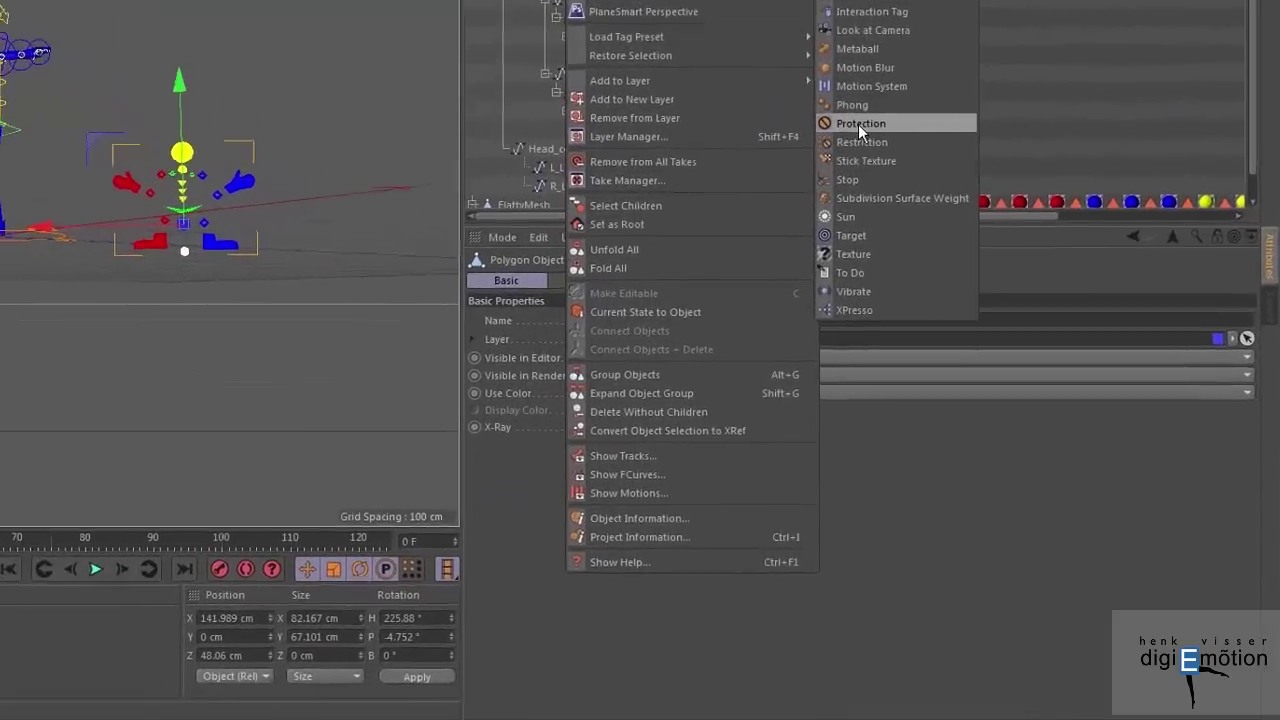
{"action": "left_click", "coordinate": [980, 293]}
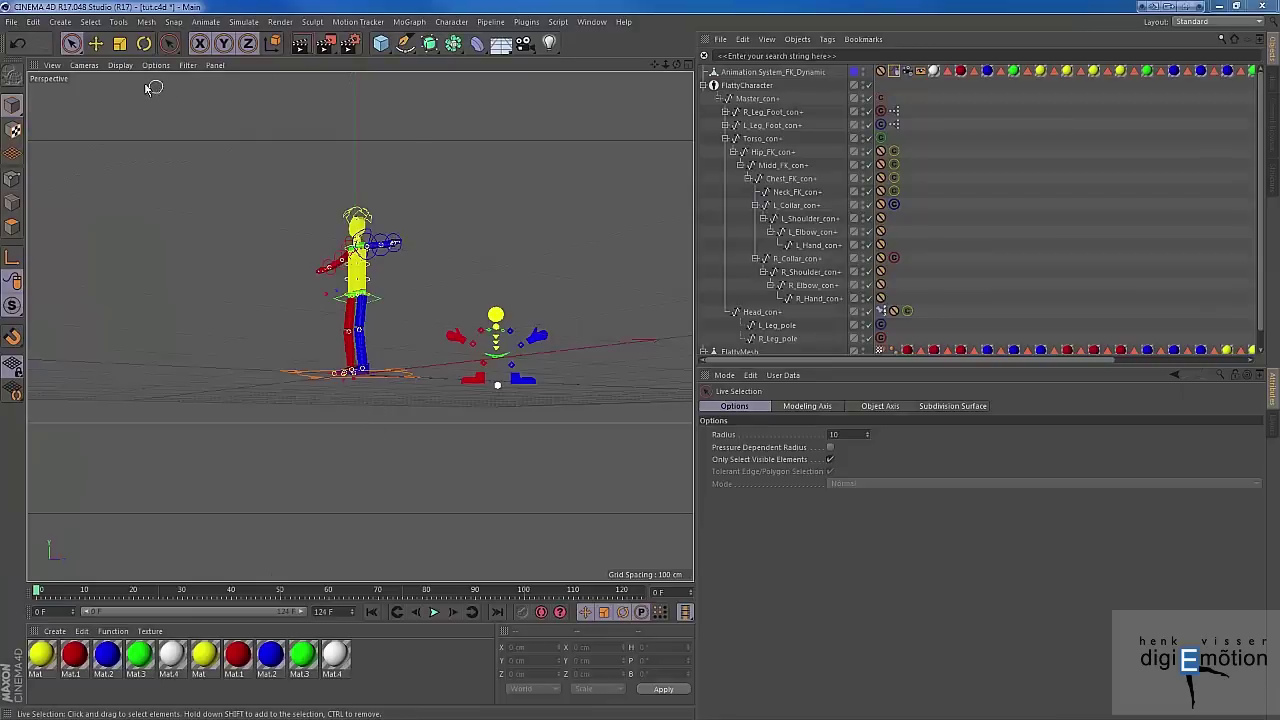
Step: Activate the Move tool, enable Dynamic Proxies in the Interaction tag, and clear the selection
{"action": "left_click", "coordinate": [95, 45]}
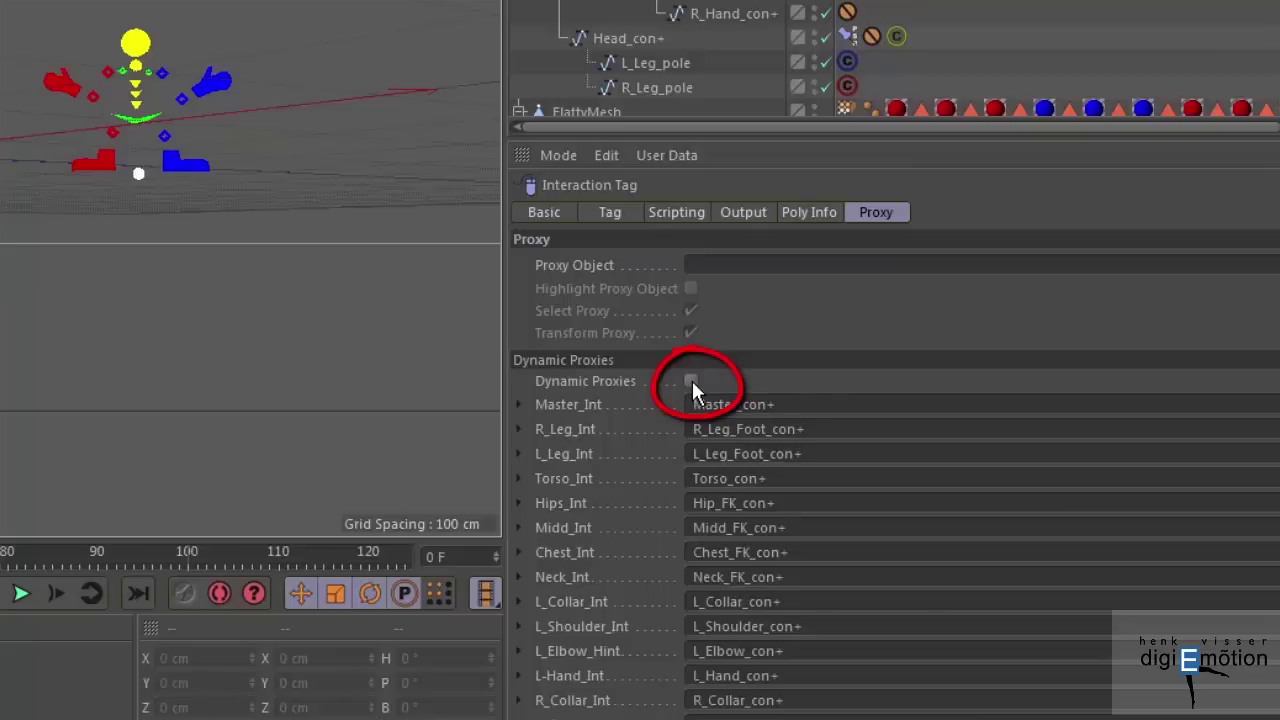
{"action": "left_click", "coordinate": [692, 381]}
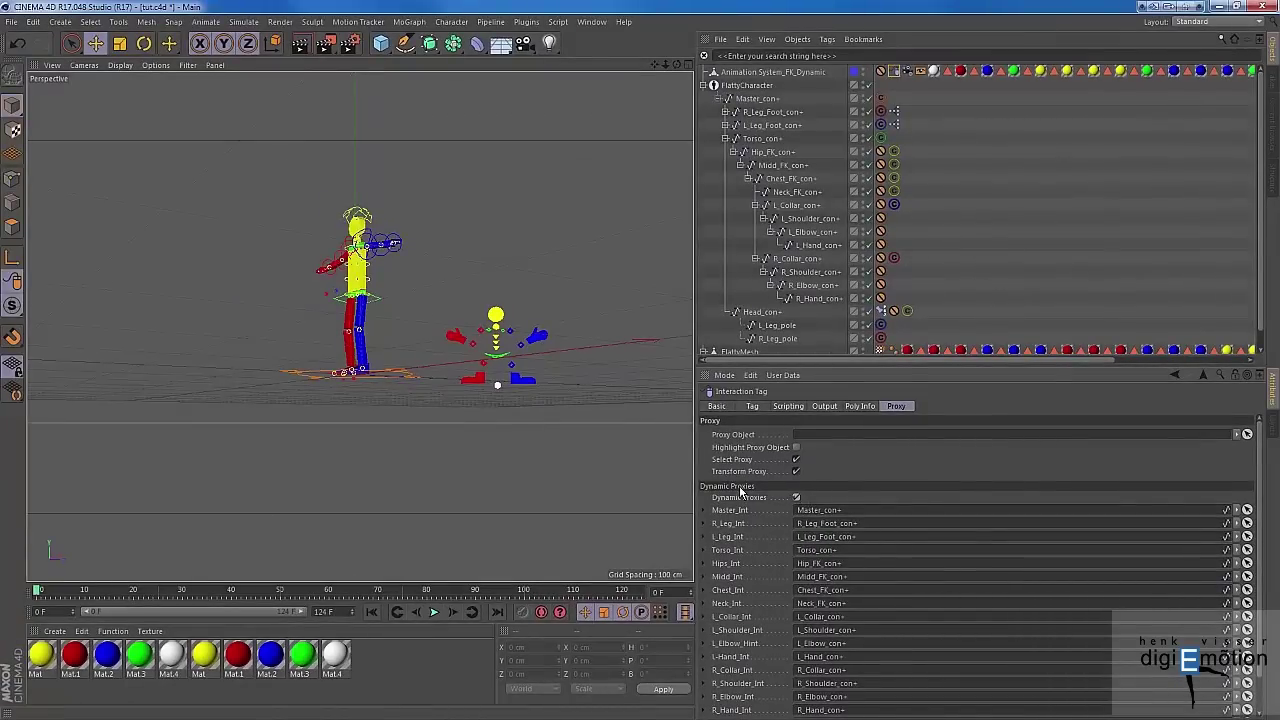
{"action": "left_click", "coordinate": [251, 430]}
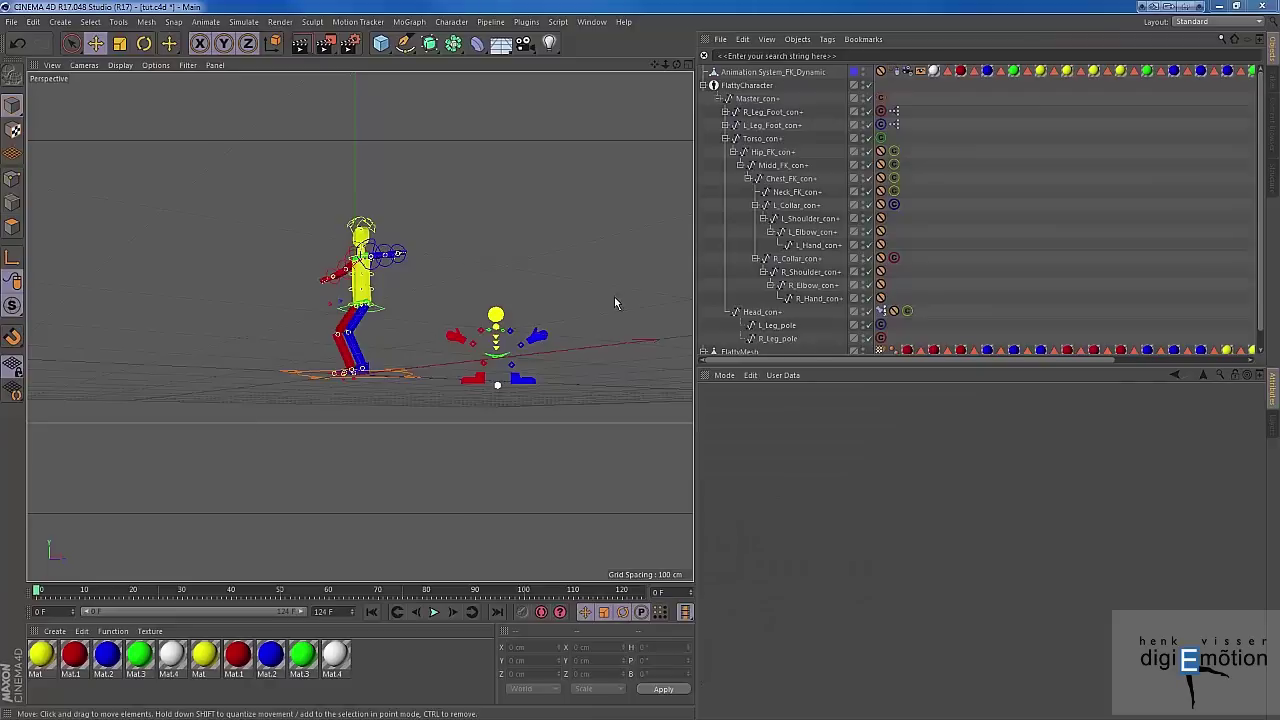
Step: Try the blue hand proxy with Move, and rotate the character's left arm through the blue shoulder and elbow proxies
{"action": "left_click", "coordinate": [539, 336]}
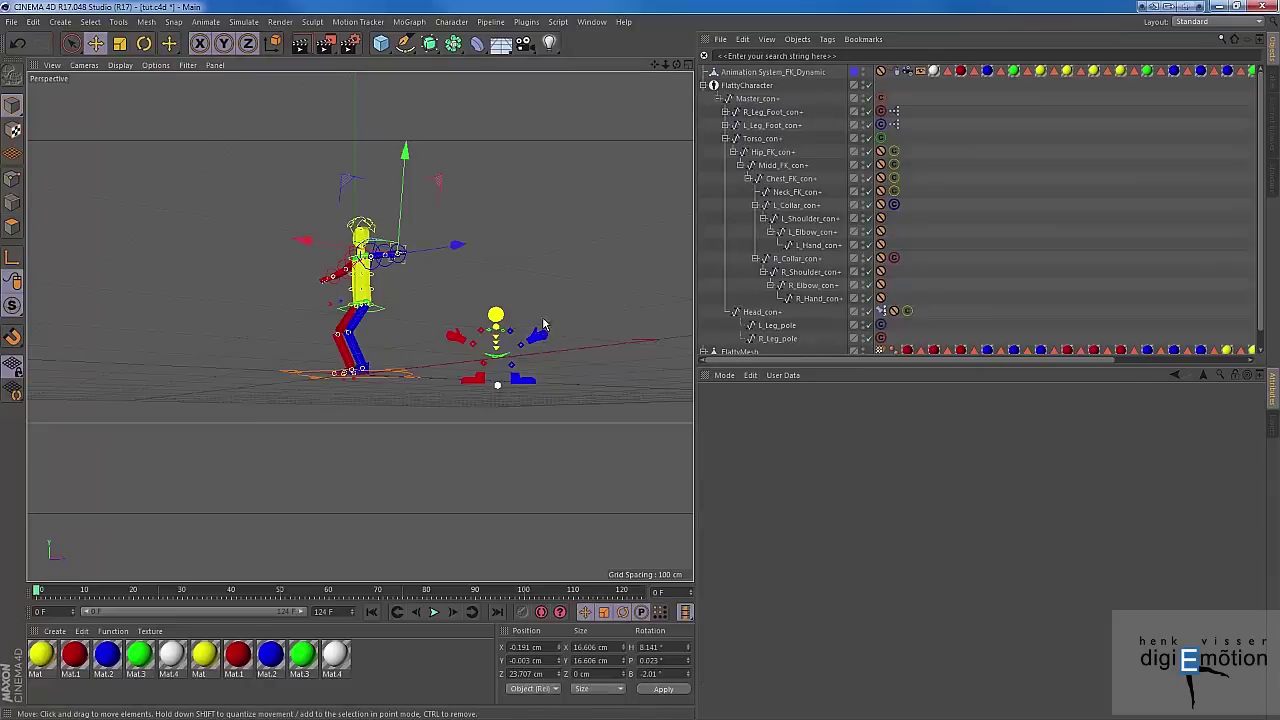
{"action": "left_click", "coordinate": [419, 298]}
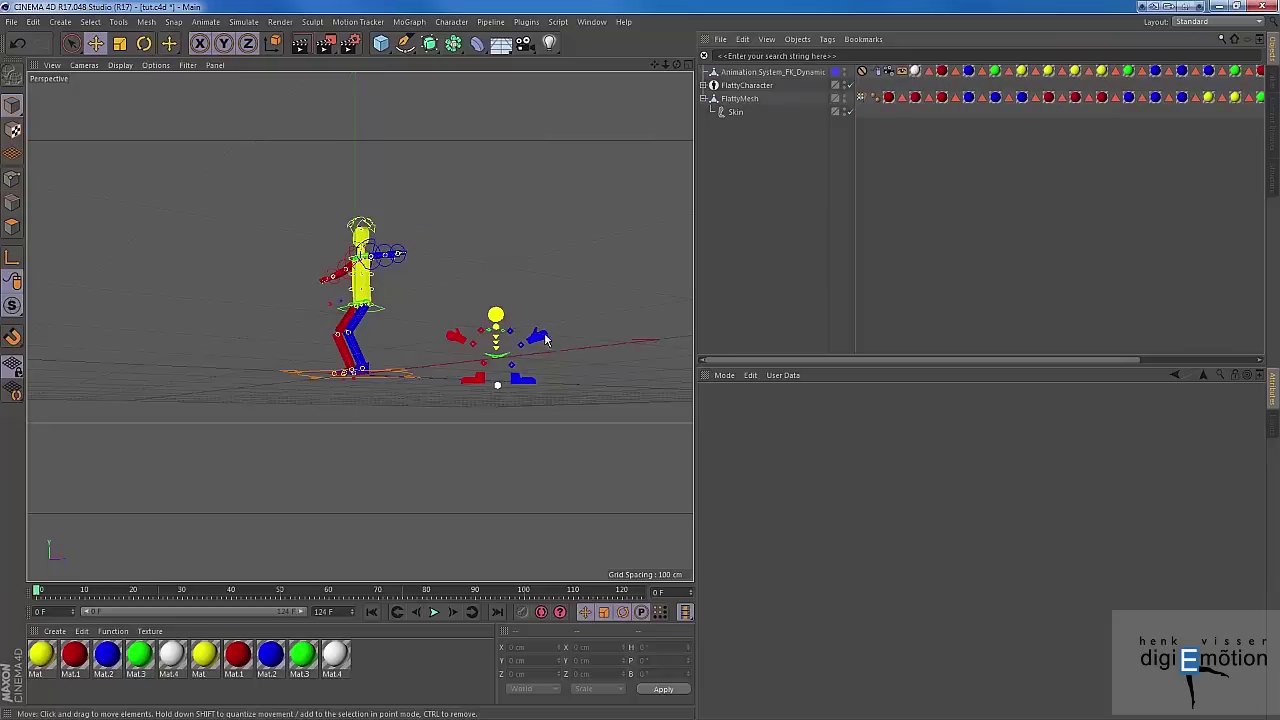
{"action": "left_click", "coordinate": [144, 43]}
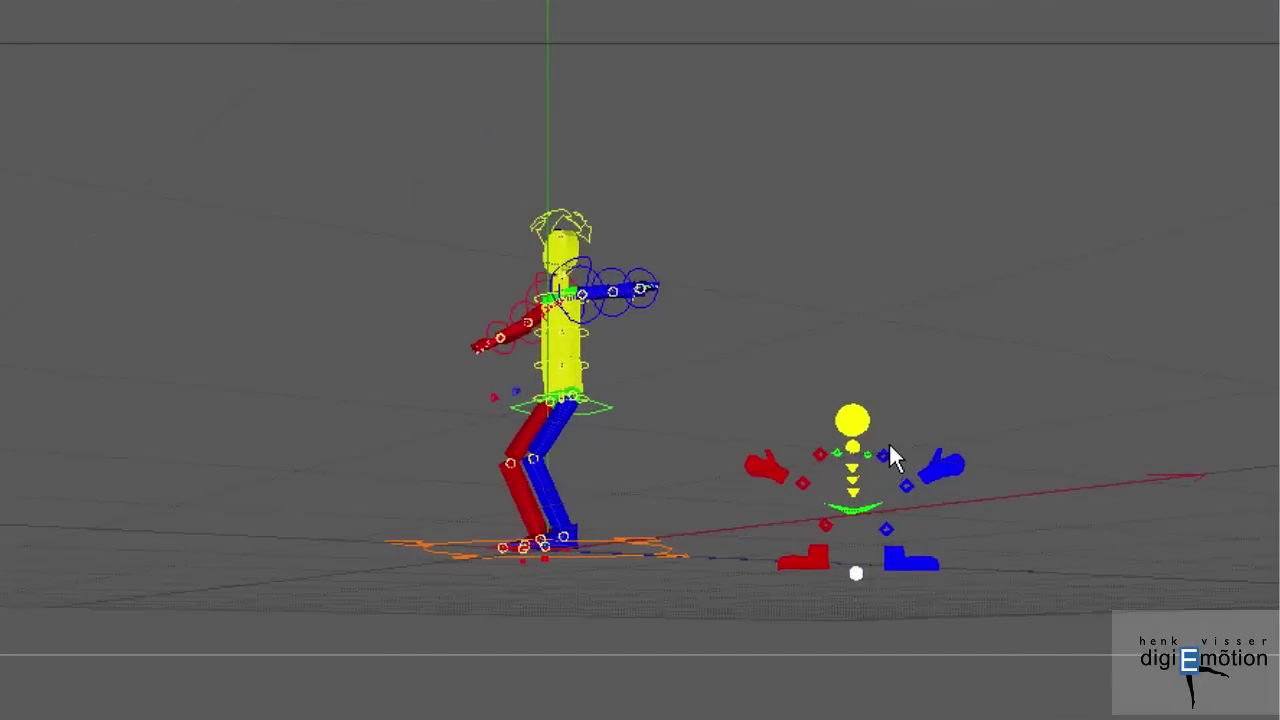
{"action": "left_click_drag", "start_coordinate": [886, 455], "coordinate": [561, 477]}
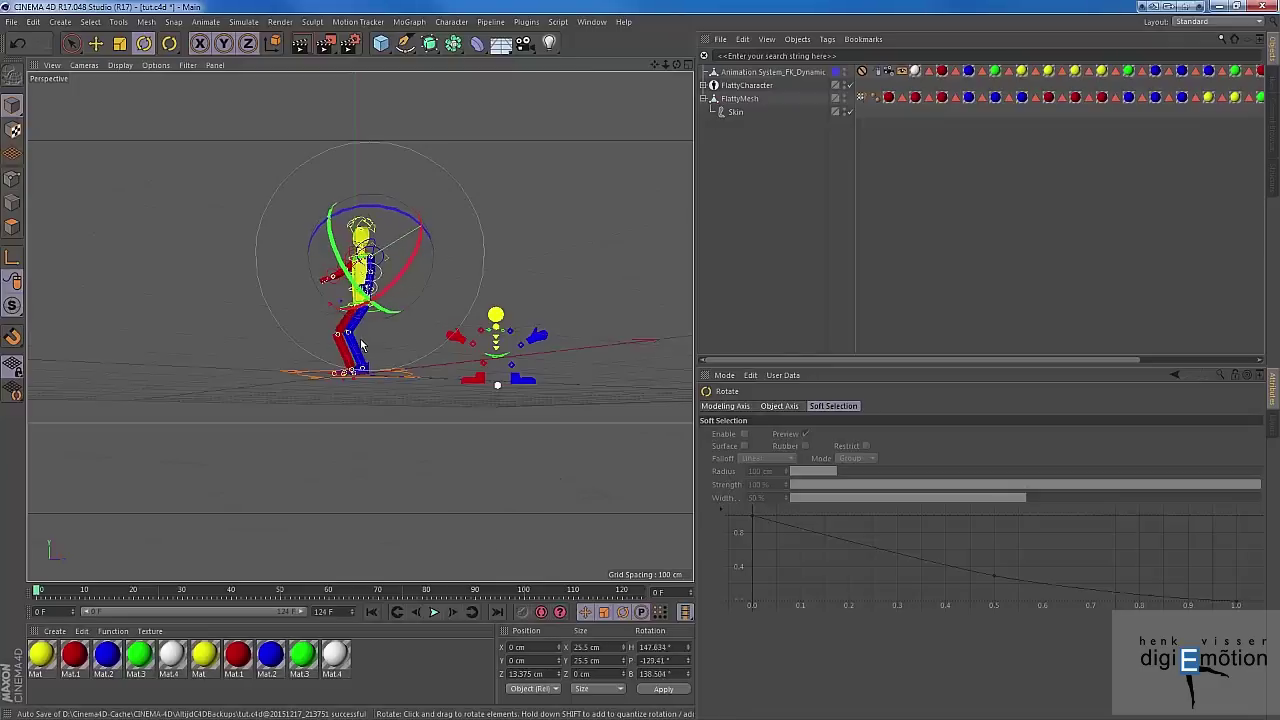
{"action": "left_click_drag", "start_coordinate": [361, 341], "coordinate": [363, 344]}
{"action": "left_click", "coordinate": [481, 368]}
{"action": "left_click", "coordinate": [519, 345]}
{"action": "left_click_drag", "start_coordinate": [503, 353], "coordinate": [454, 337]}
{"action": "left_click", "coordinate": [533, 334]}
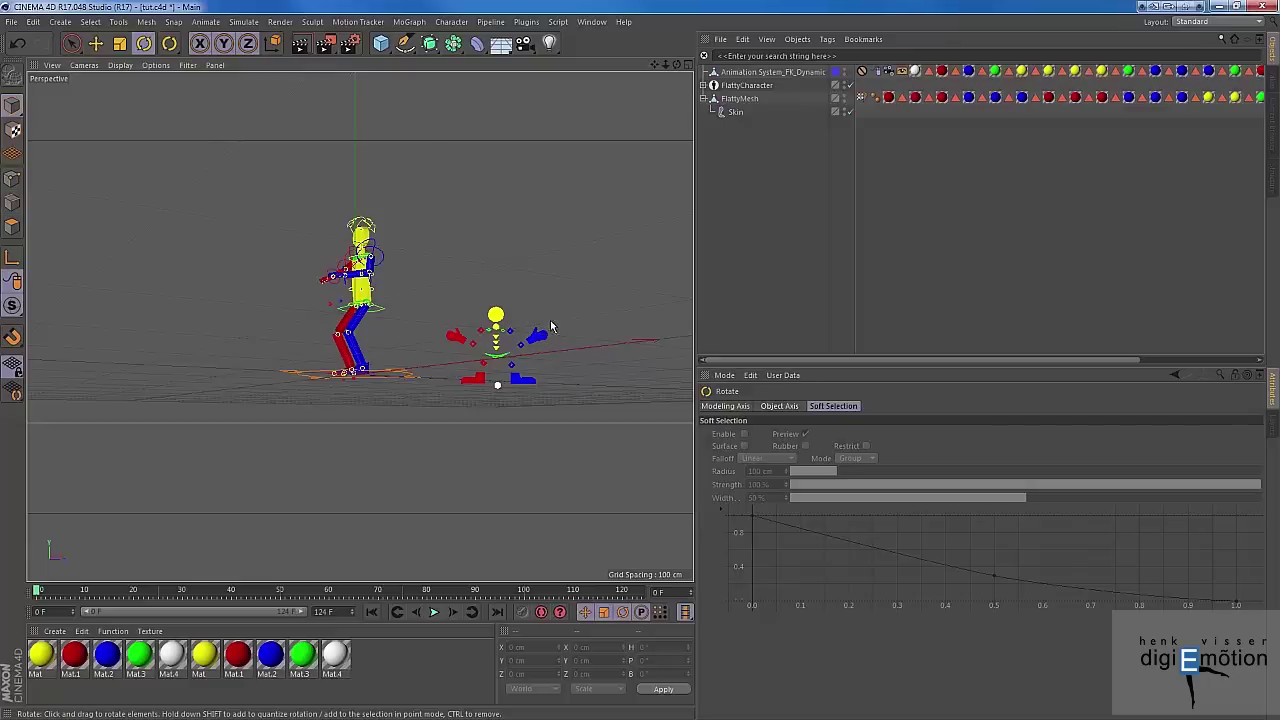
Step: Undo a trial rotation made through the green torso proxy and reposition the torso through it with the Move tool
{"action": "mouse_move", "coordinate": [495, 359]}
{"action": "left_mouse_down"}
{"action": "mouse_move", "coordinate": [514, 363]}
{"action": "mouse_move", "coordinate": [509, 347]}
{"action": "mouse_move", "coordinate": [483, 349]}
{"action": "mouse_move", "coordinate": [494, 346]}
{"action": "left_mouse_up"}
{"action": "key", "text": "ctrl+z"}
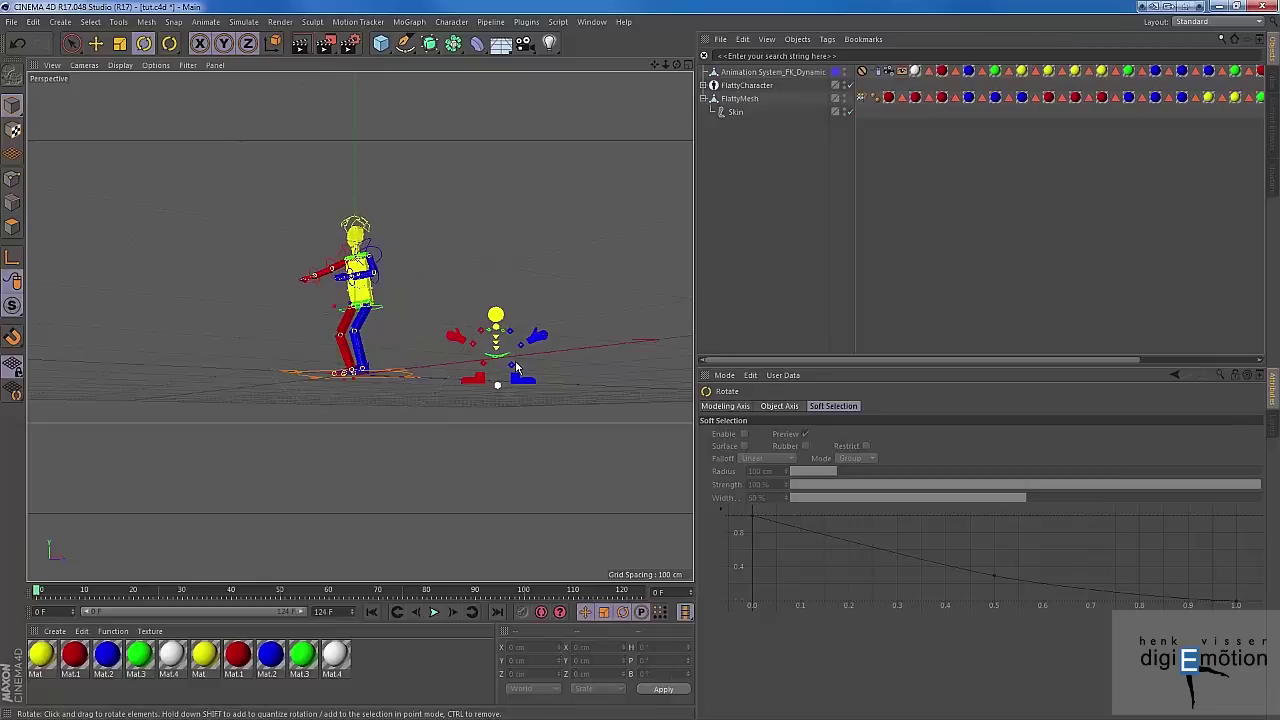
{"action": "key", "text": "e"}
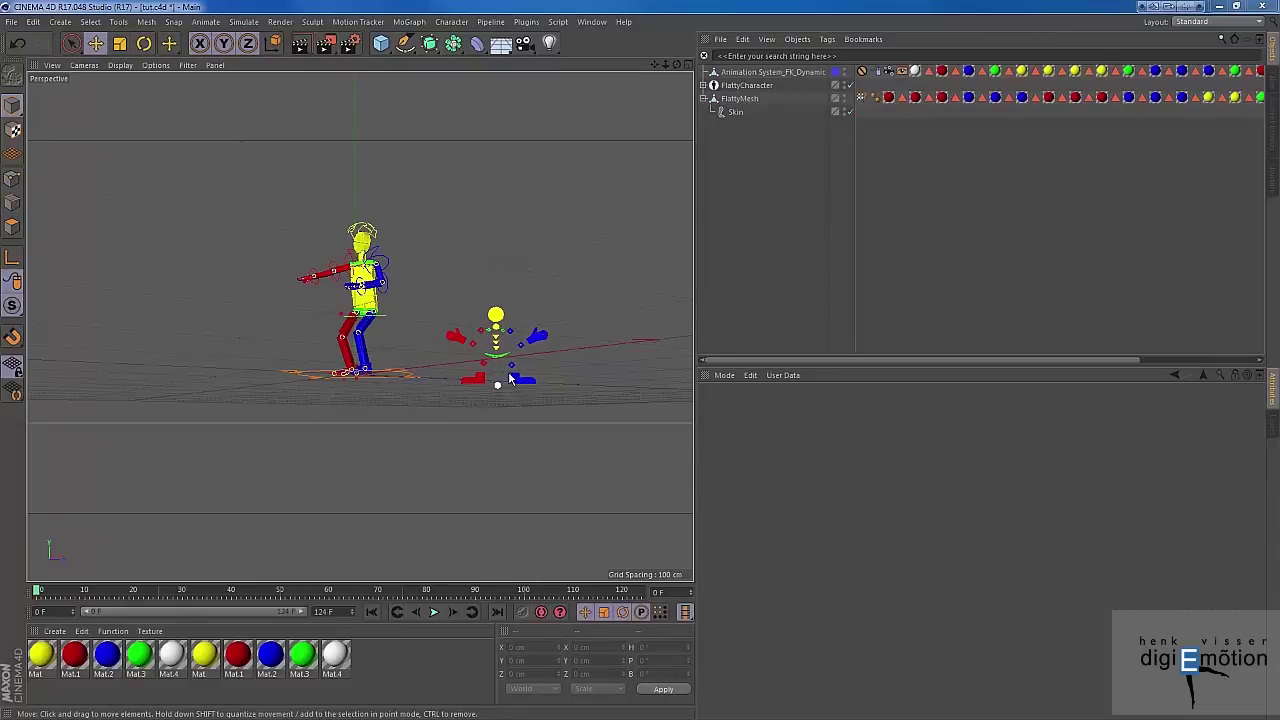
{"action": "left_click_drag", "start_coordinate": [495, 357], "coordinate": [498, 357]}
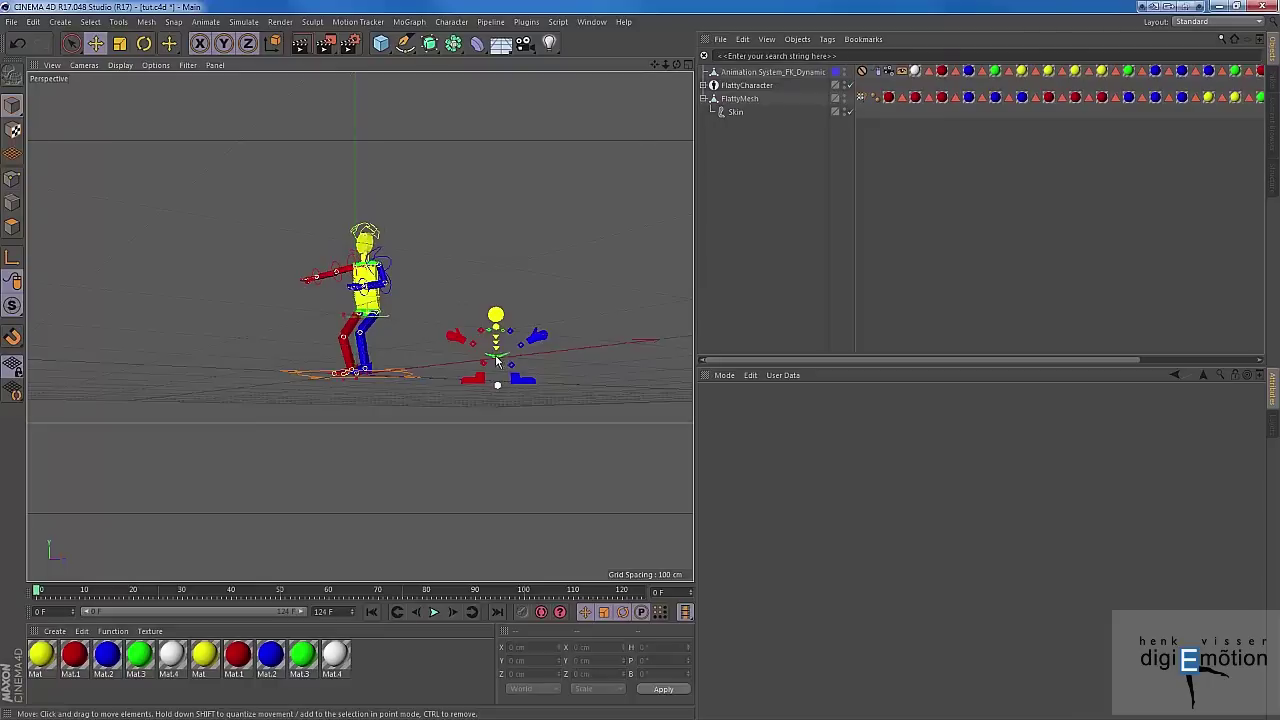
Step: Rotate Torso_con+ through the green torso proxy and try the white master proxy
{"action": "left_click", "coordinate": [143, 45]}
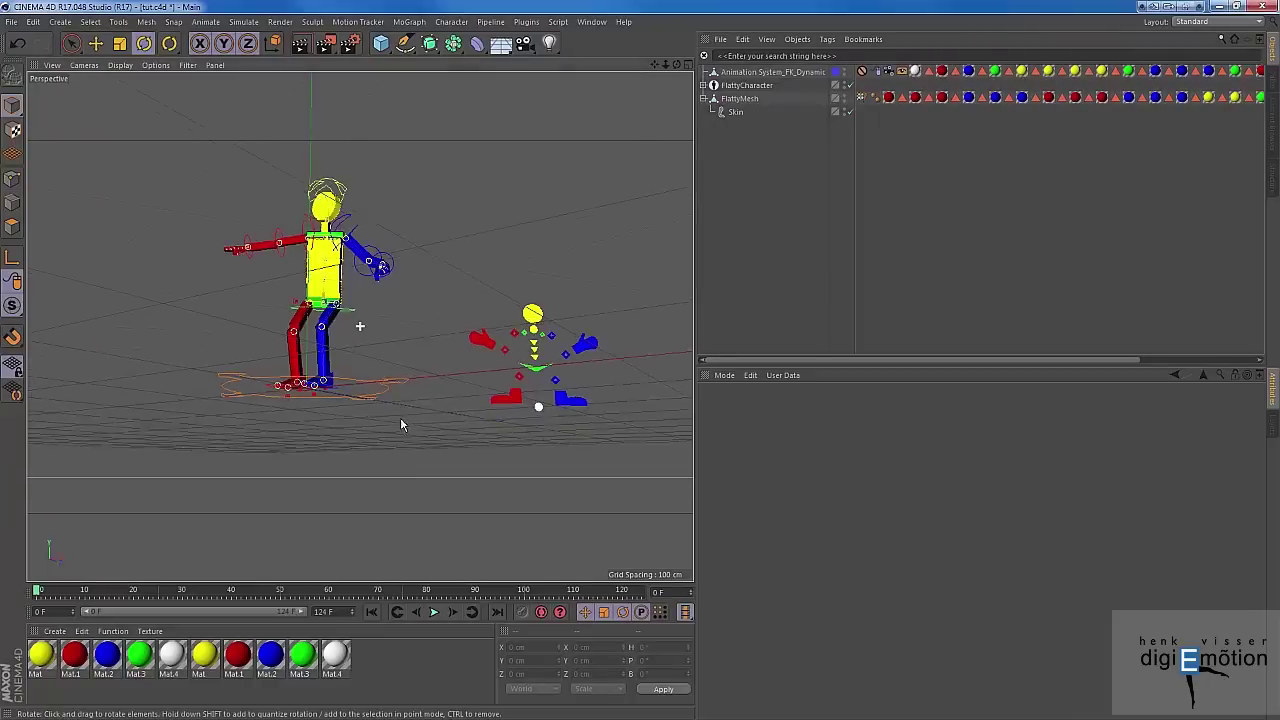
{"action": "scroll", "coordinate": [402, 420], "scroll_direction": "up", "scroll_amount": 3}
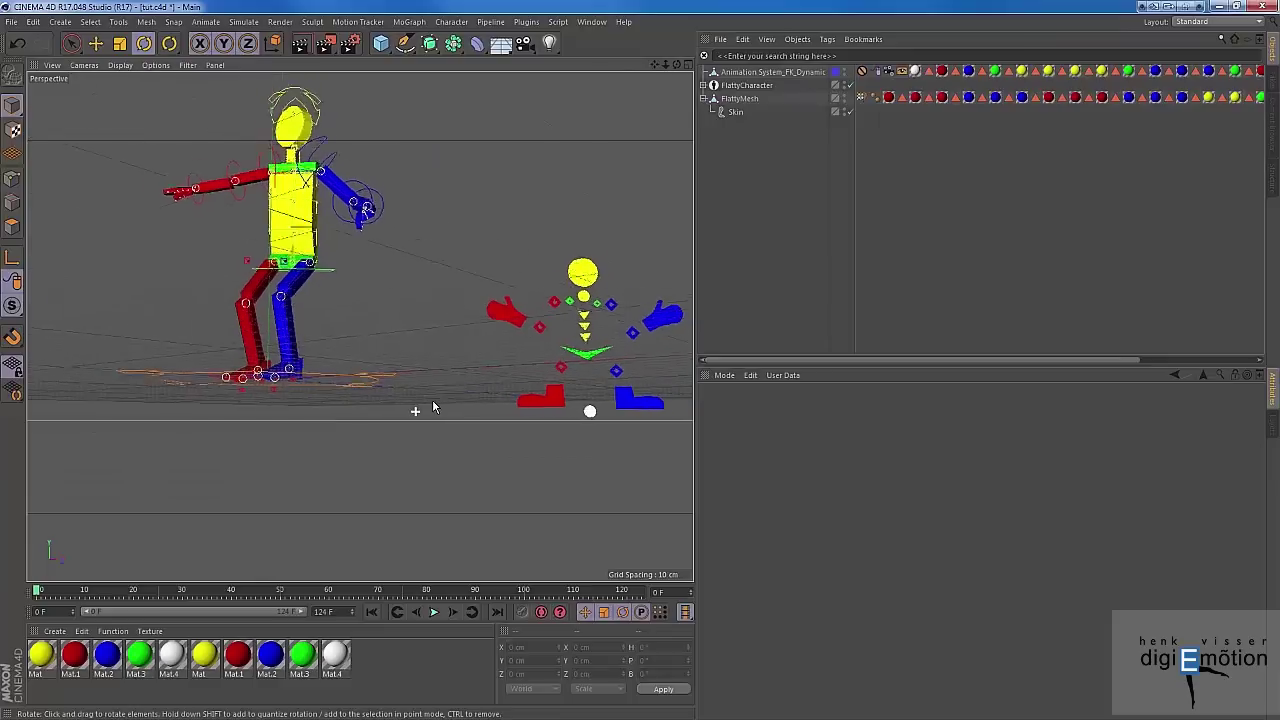
{"action": "mouse_move", "coordinate": [433, 407]}
{"action": "left_mouse_down", "text": "alt"}
{"action": "mouse_move", "coordinate": [446, 403]}
{"action": "mouse_move", "coordinate": [424, 404]}
{"action": "left_mouse_up", "text": "alt"}
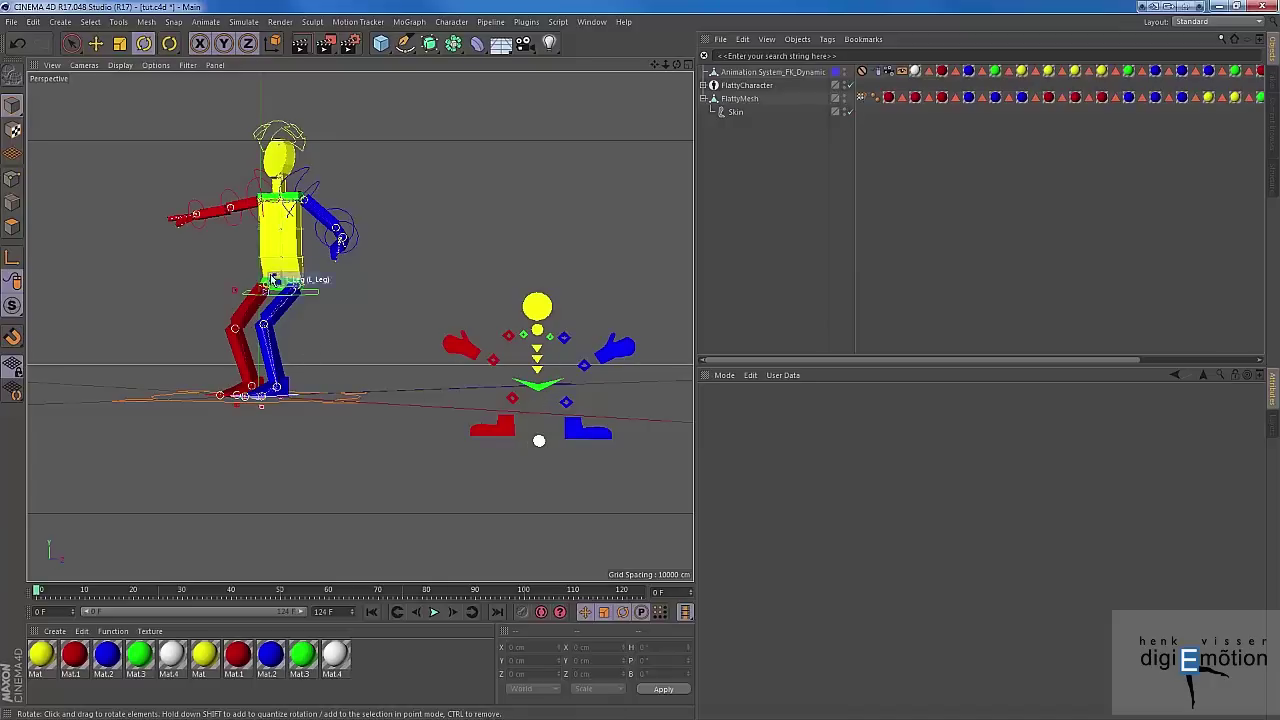
{"action": "left_click", "coordinate": [537, 388]}
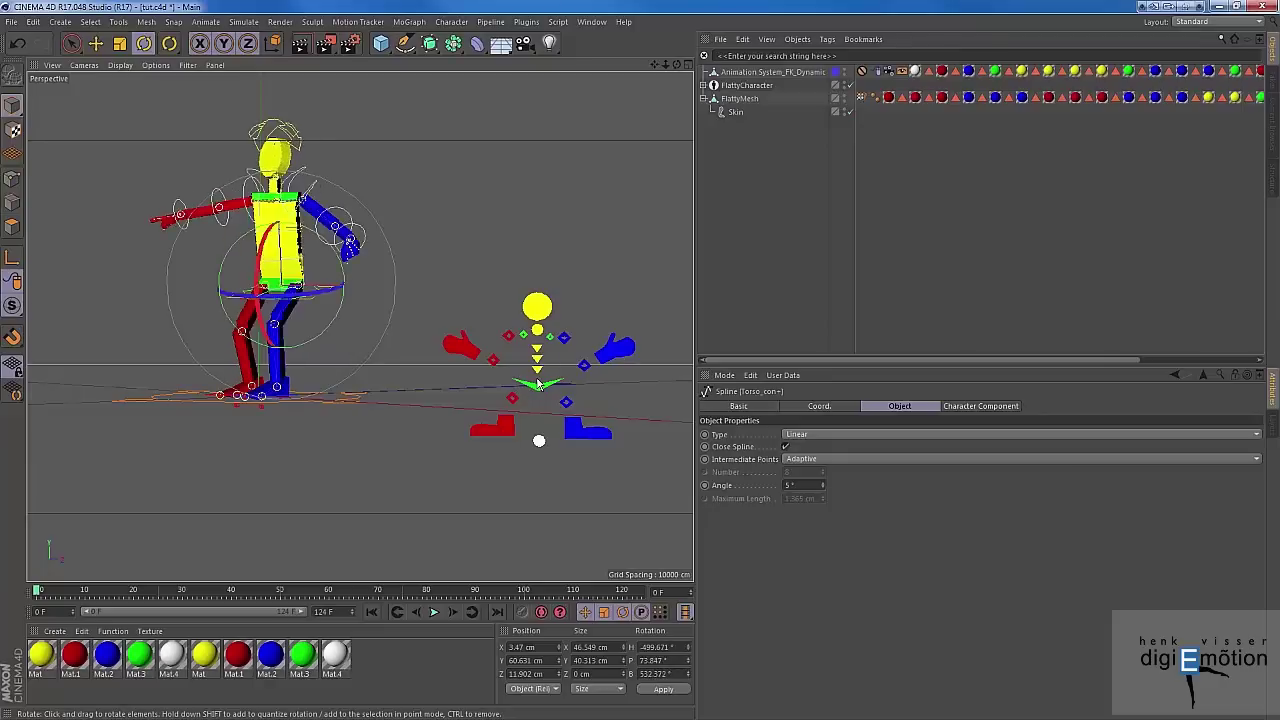
{"action": "left_click_drag", "start_coordinate": [537, 383], "coordinate": [466, 353]}
{"action": "left_click", "coordinate": [538, 438]}
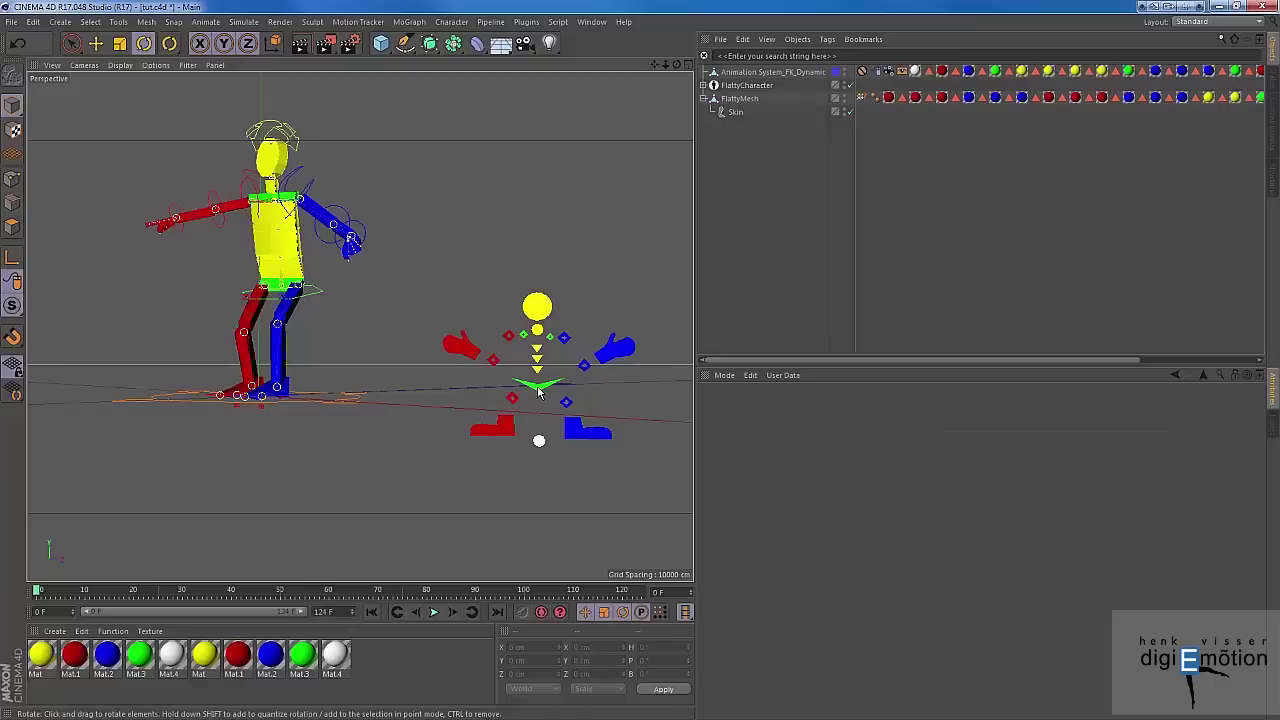
Step: Select Torso_con+ together with Animation System_FK_Dynamic and rotate the torso with the rotation bands
{"action": "left_click", "coordinate": [538, 392]}
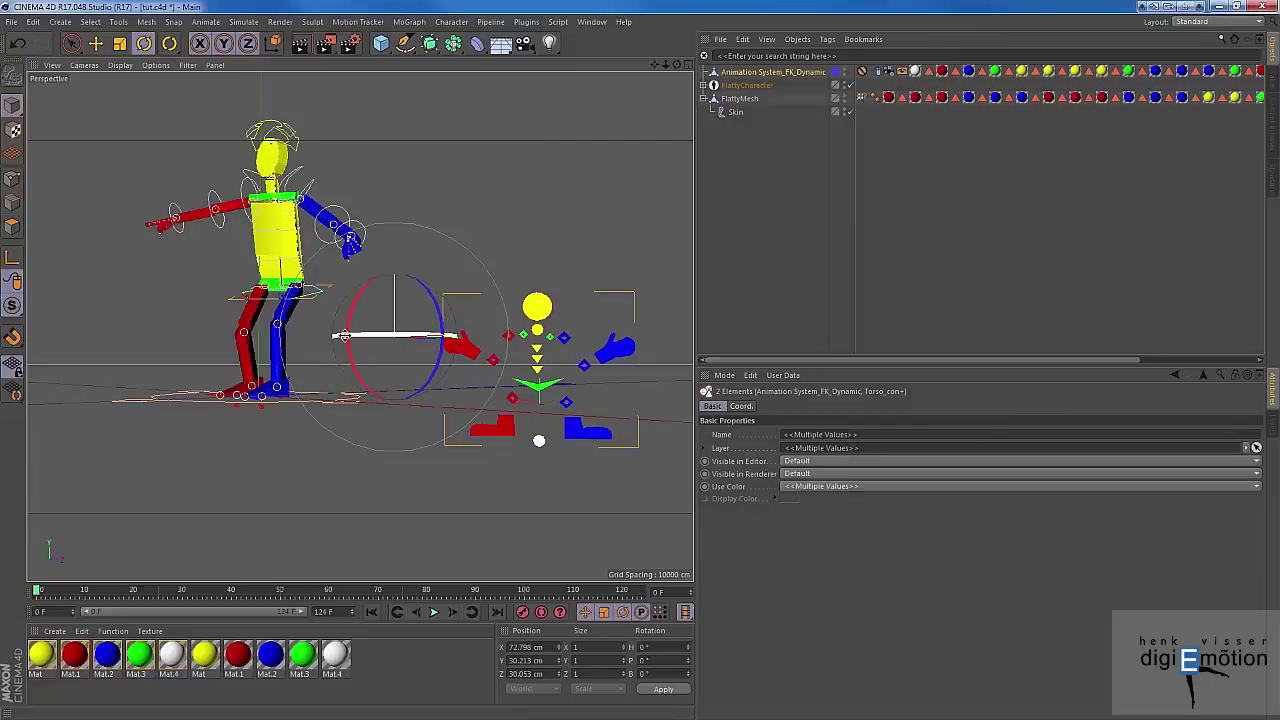
{"action": "left_click_drag", "start_coordinate": [348, 338], "coordinate": [437, 332]}
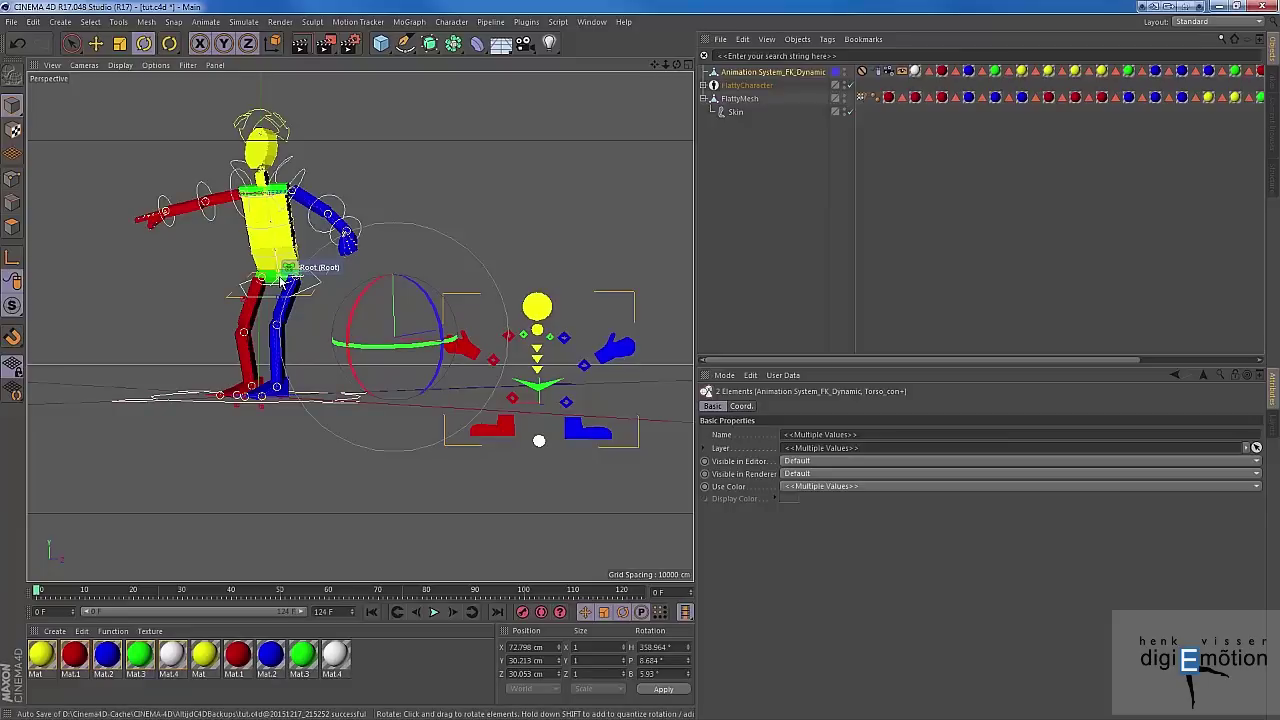
{"action": "left_click", "coordinate": [283, 283]}
{"action": "left_click_drag", "start_coordinate": [278, 283], "coordinate": [340, 271]}
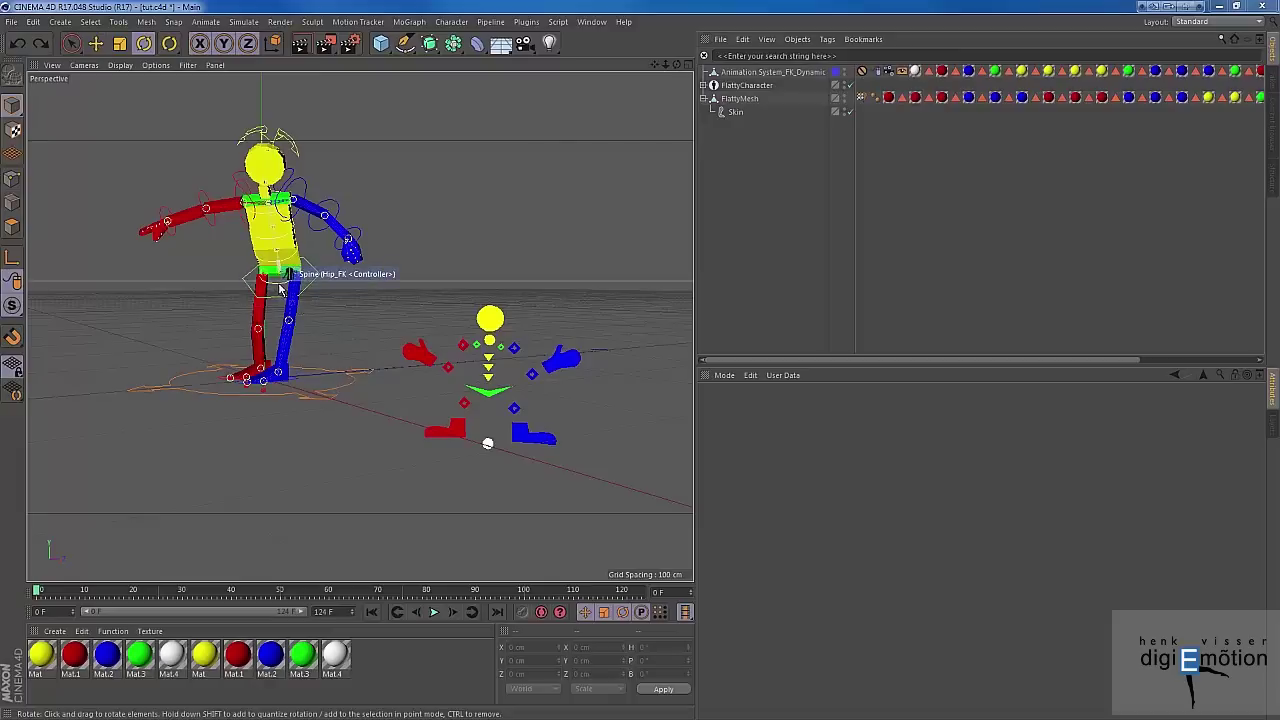
Step: Delete the Protection tag from Animation System_FK_Dynamic and test the blue foot proxy with Rotate
{"action": "left_click", "coordinate": [862, 72]}
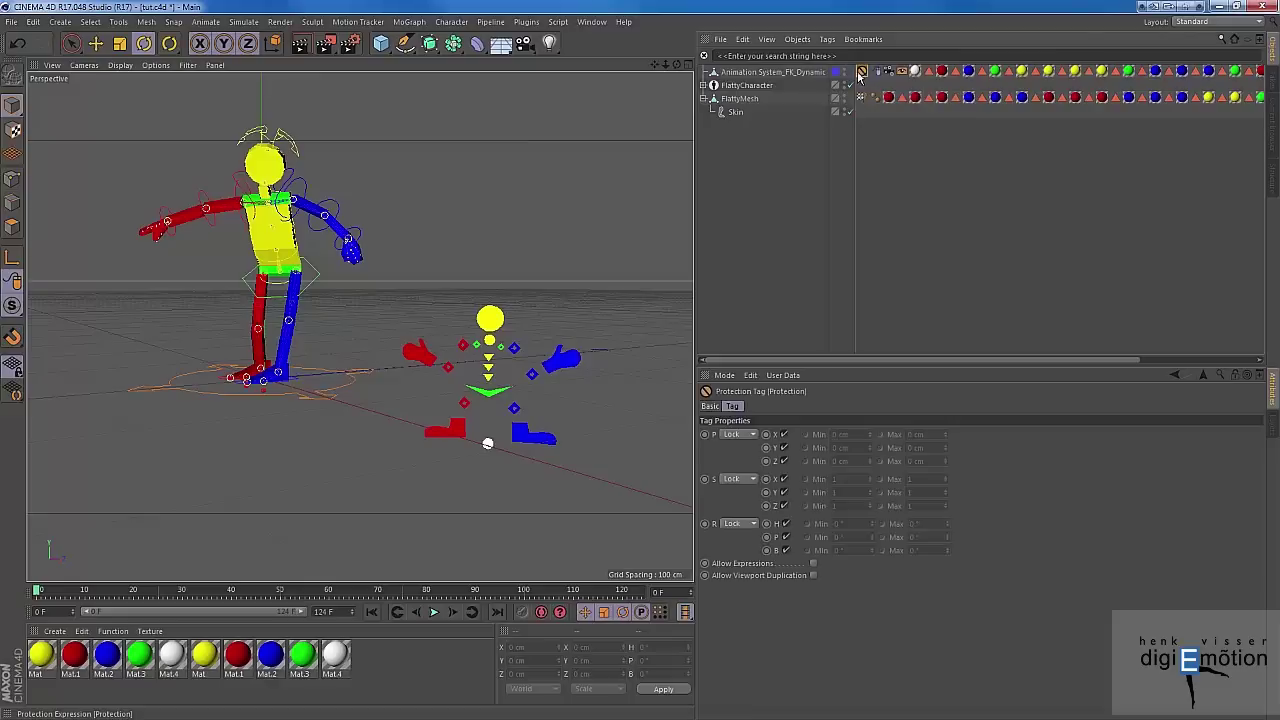
{"action": "key", "text": "Delete"}
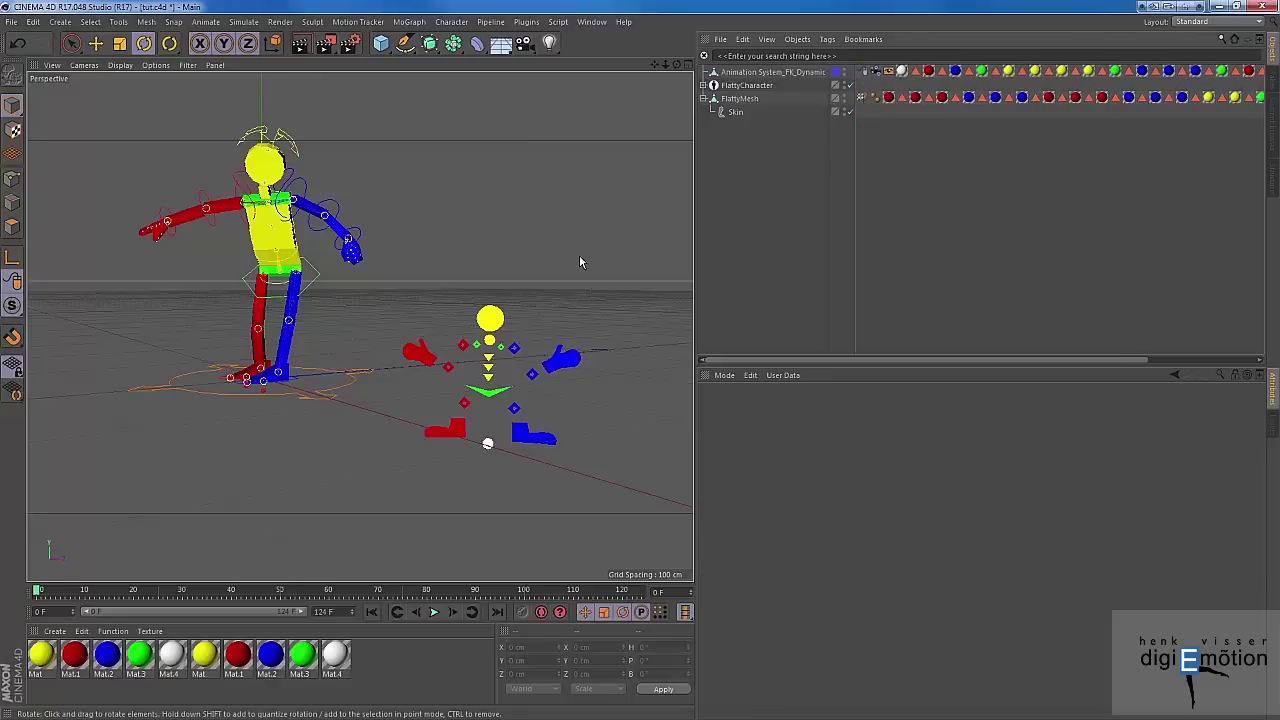
{"action": "left_click_drag", "start_coordinate": [579, 262], "coordinate": [327, 248], "text": "alt"}
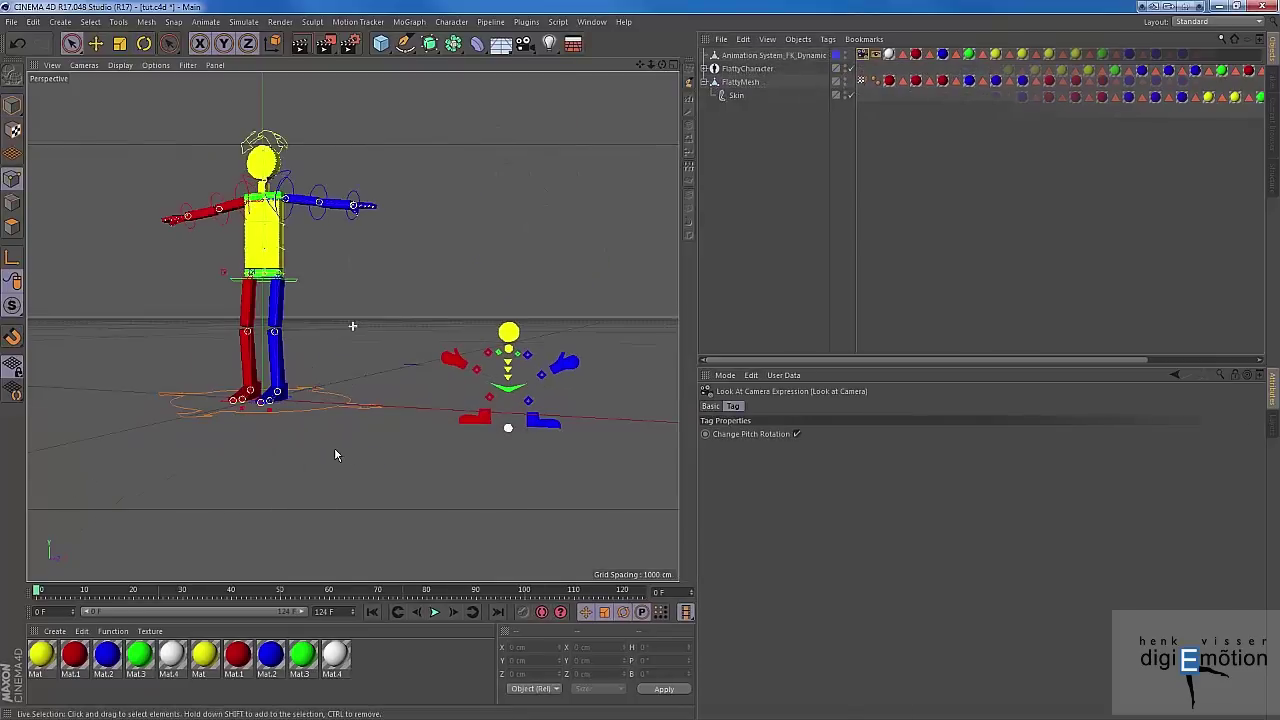
{"action": "left_click_drag", "start_coordinate": [335, 449], "coordinate": [350, 453], "text": "alt"}
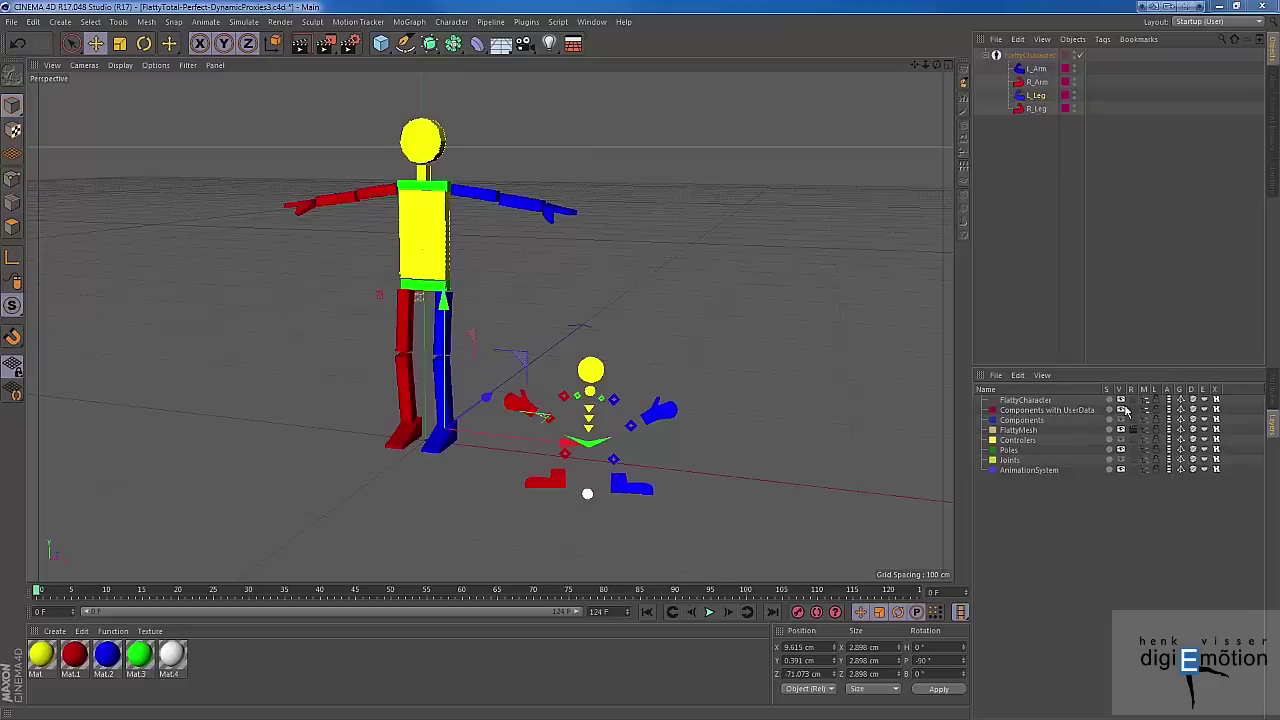
Step: Show FlattyCharacter's Attributes and examine the Controls parameters of the R_Arm and R_Leg components
{"action": "left_click", "coordinate": [1273, 396]}
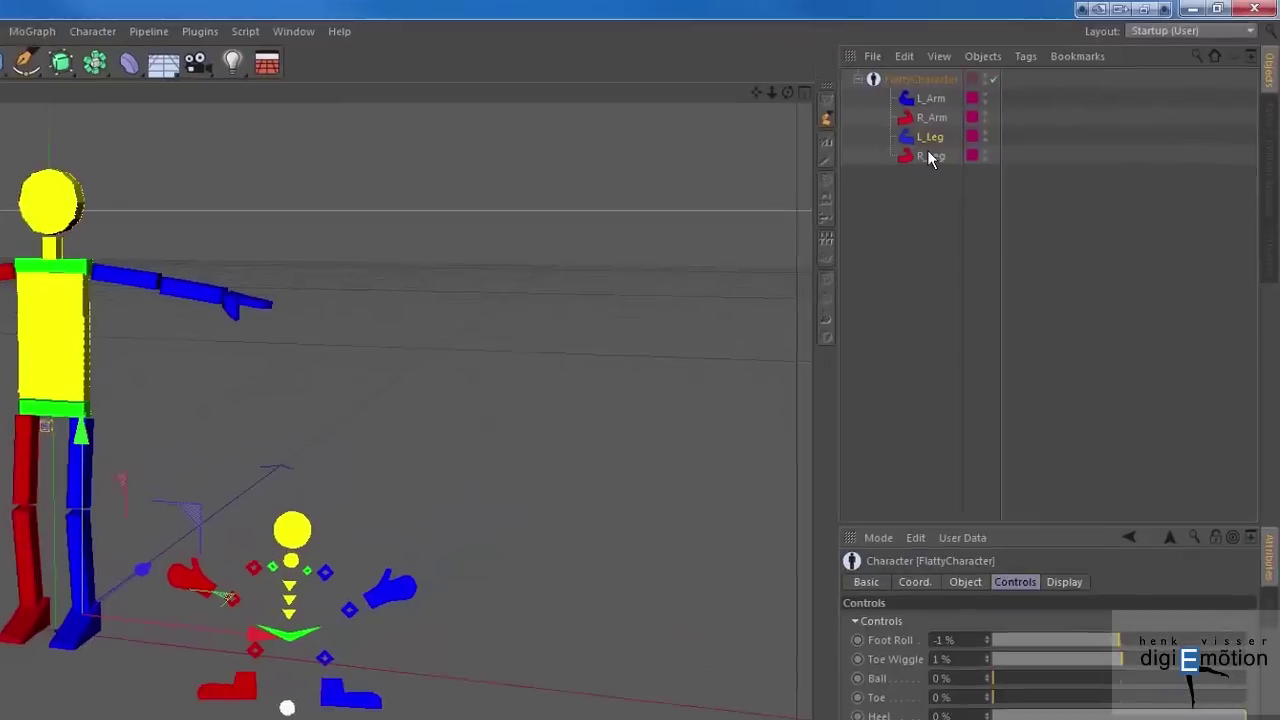
{"action": "left_click", "coordinate": [928, 118]}
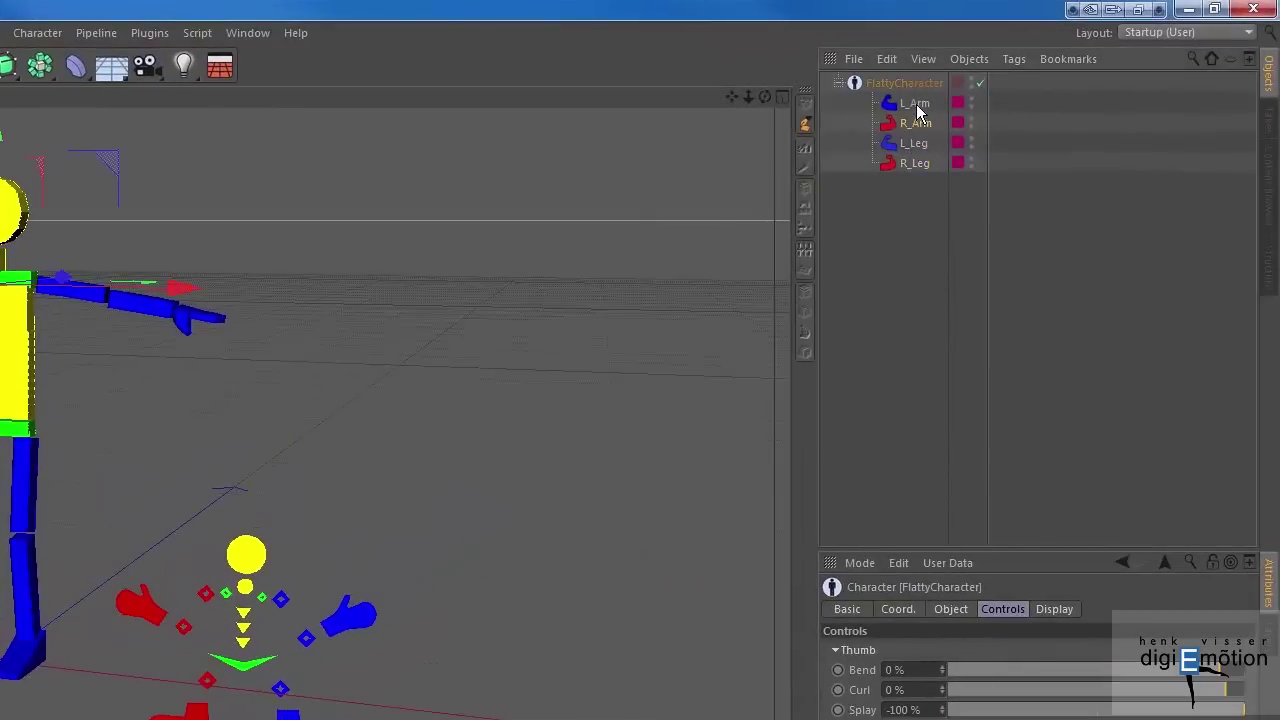
{"action": "left_click", "coordinate": [911, 164]}
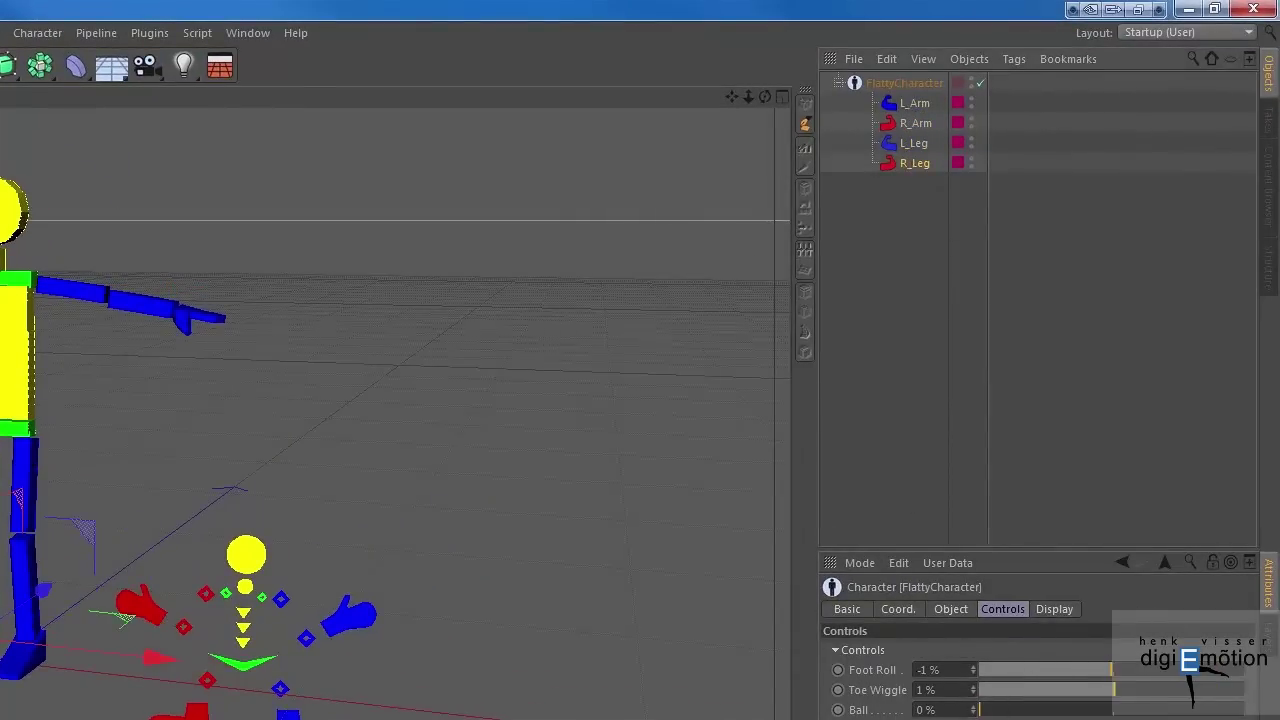
{"action": "left_click", "coordinate": [915, 123]}
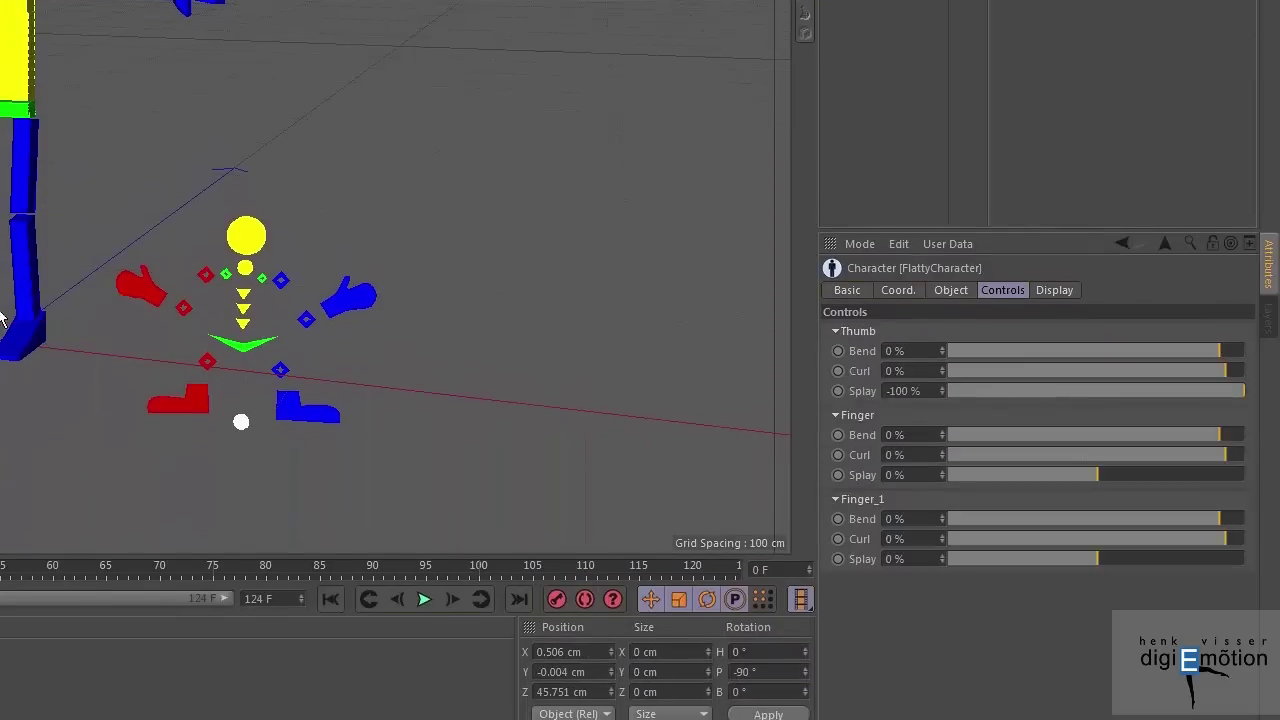